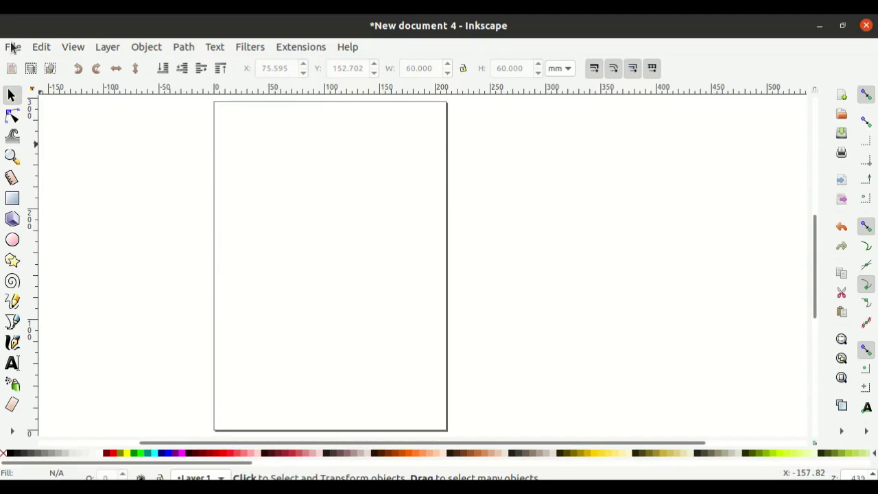
# Set the page to A6 landscape, 148 × 105 mm, in Document Properties.
pyautogui.click(12, 48)
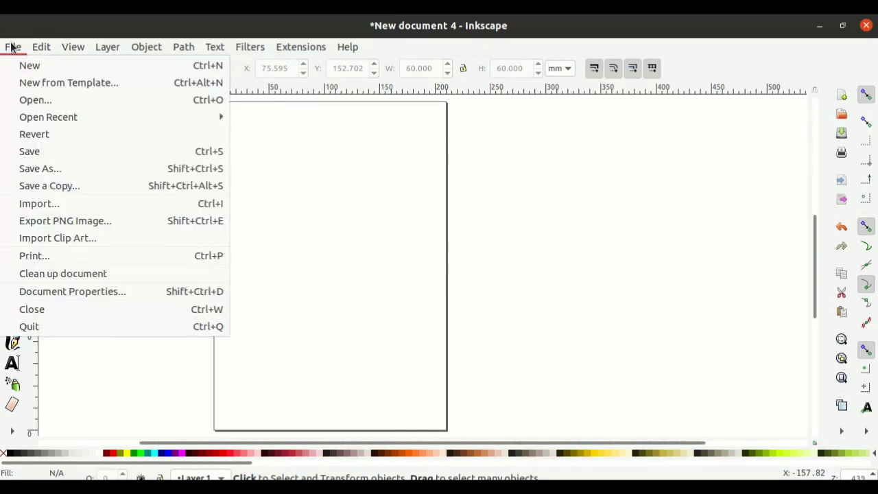
pyautogui.click(51, 292)
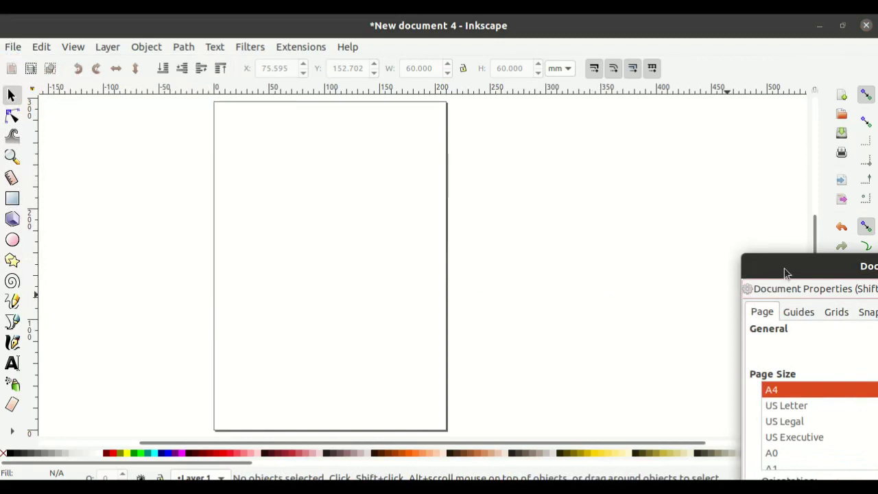
pyautogui.moveTo(784, 270); pyautogui.dragTo(489, 130)
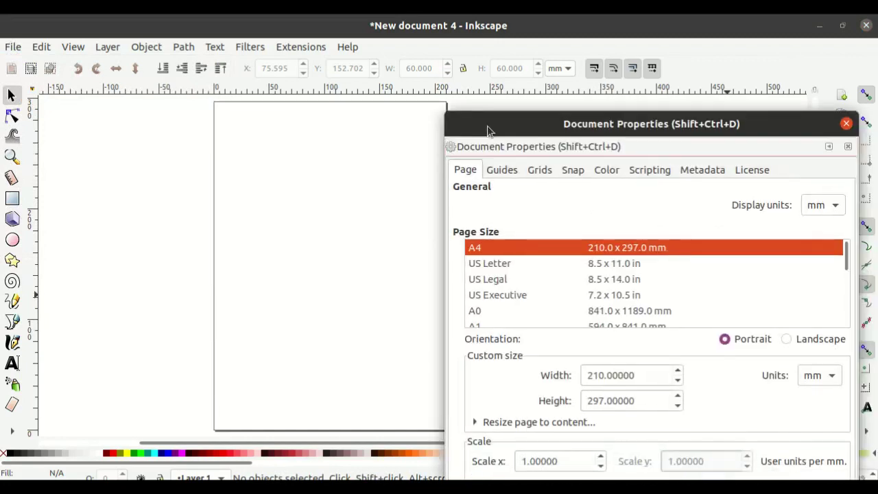
pyautogui.scroll(-2, 489, 317)
pyautogui.scroll(-1, 489, 316)
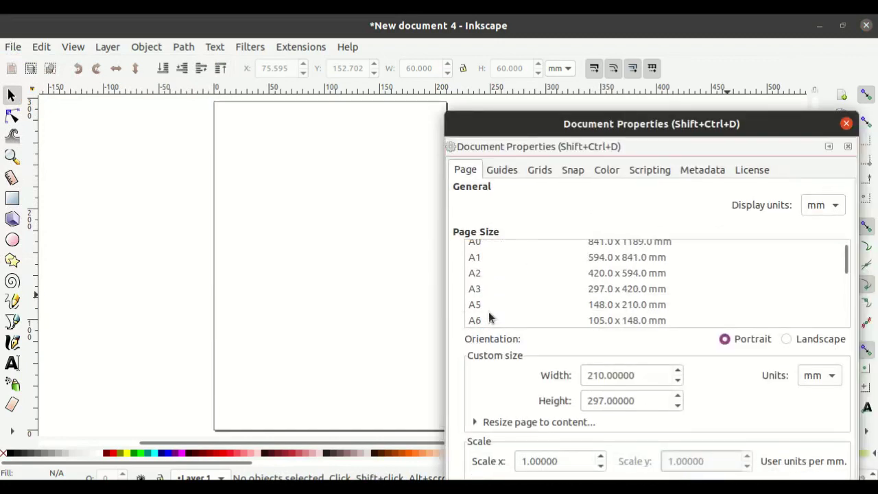
pyautogui.click(489, 320)
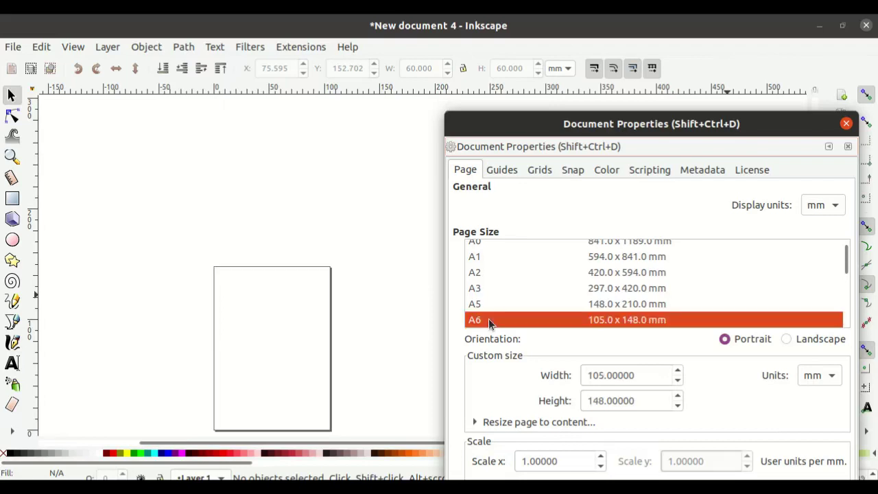
pyautogui.click(787, 339)
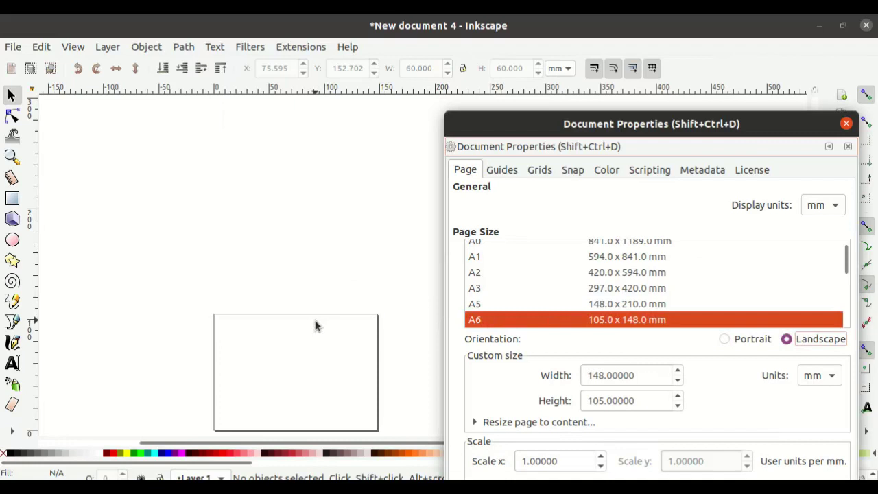
pyautogui.click(847, 123)
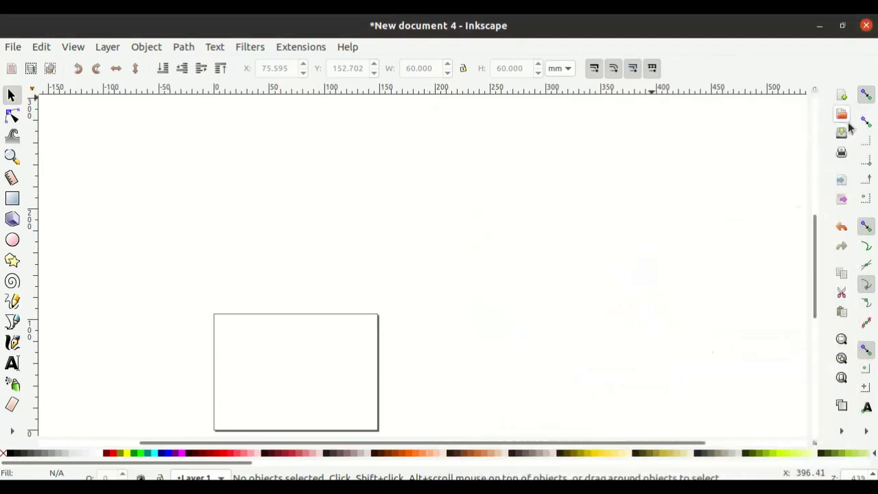
# Fit the page in the window and import dell-logo.png as an embedded image.
pyautogui.click(841, 377)
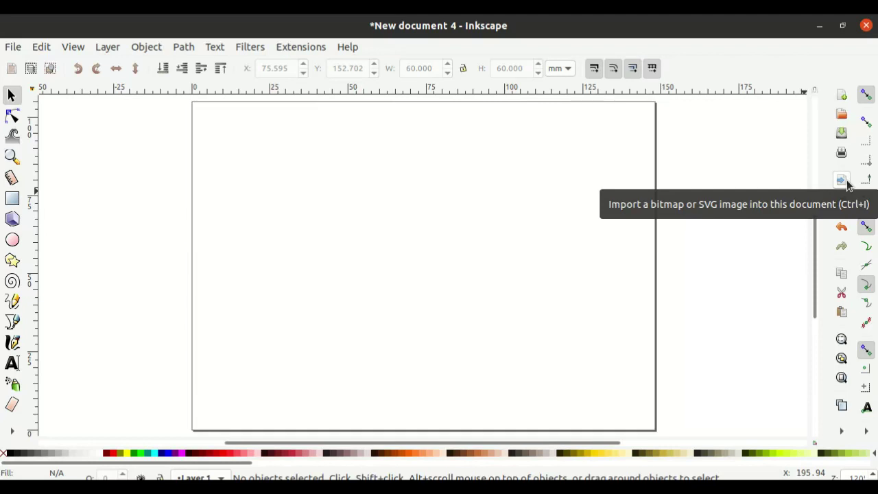
pyautogui.click(847, 182)
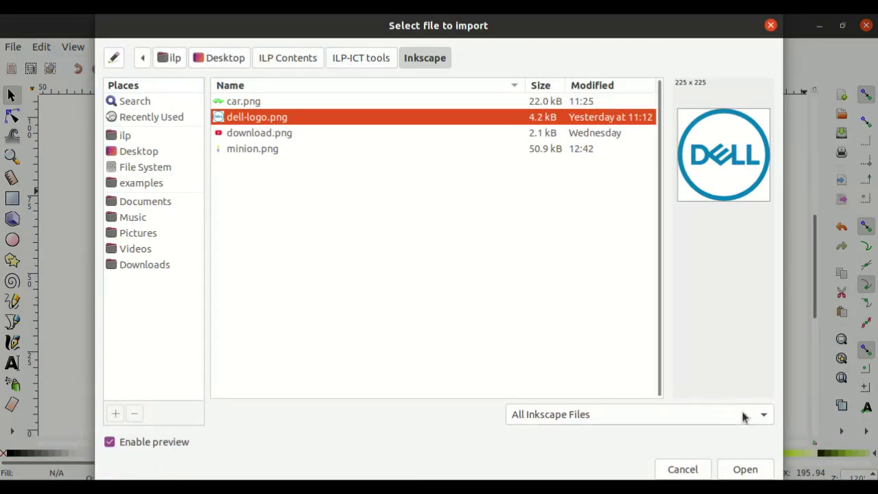
pyautogui.click(745, 471)
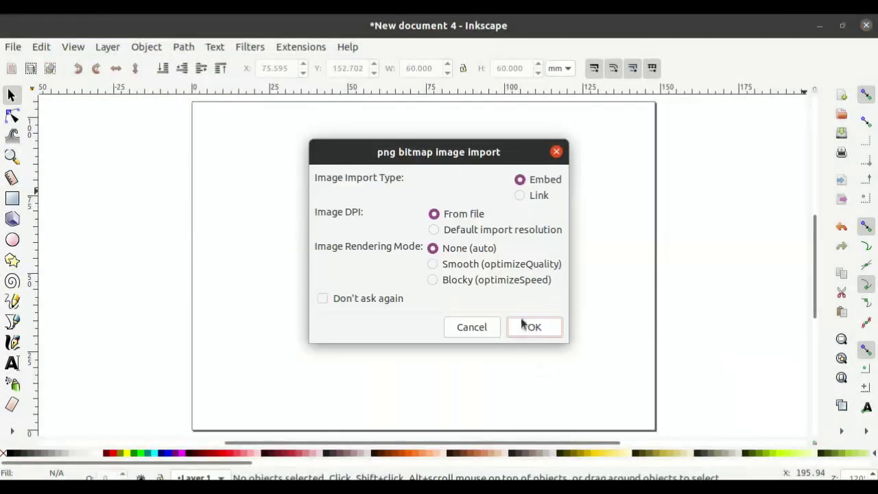
pyautogui.click(534, 327)
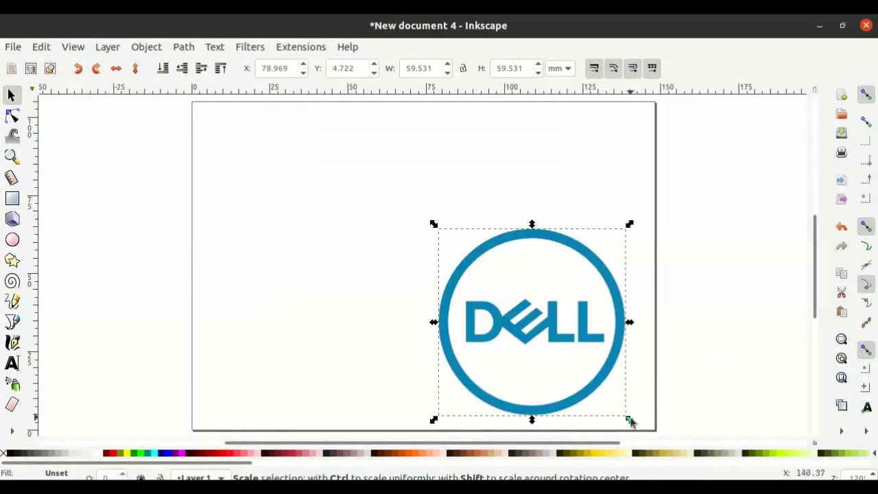
# Shrink the logo image and park it just left of the page's top-left corner.
pyautogui.moveTo(629, 420); pyautogui.dragTo(586, 390)
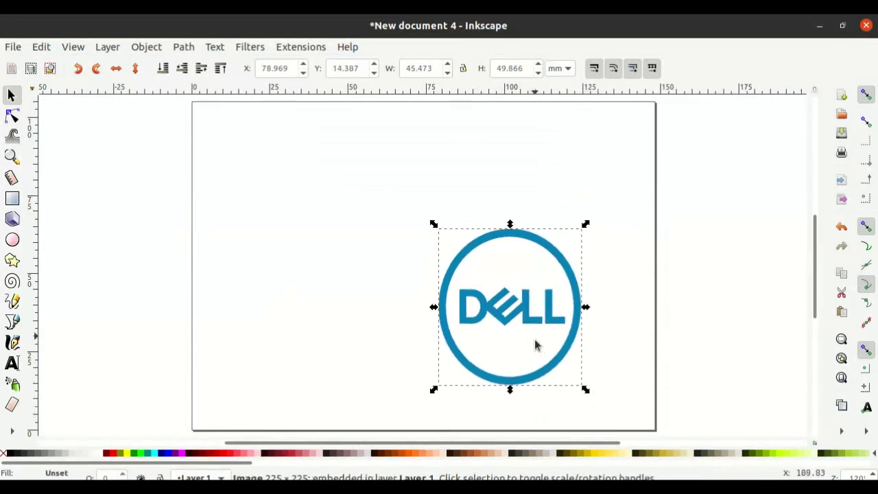
pyautogui.moveTo(433, 223); pyautogui.dragTo(442, 244)
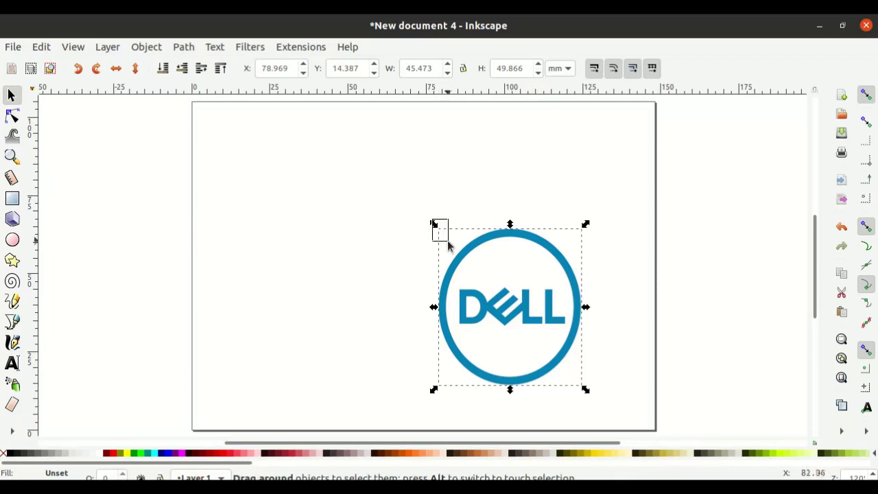
pyautogui.click(516, 312)
pyautogui.moveTo(514, 326)
pyautogui.mouseDown()
pyautogui.moveTo(171, 202)
pyautogui.moveTo(121, 198)
pyautogui.mouseUp()
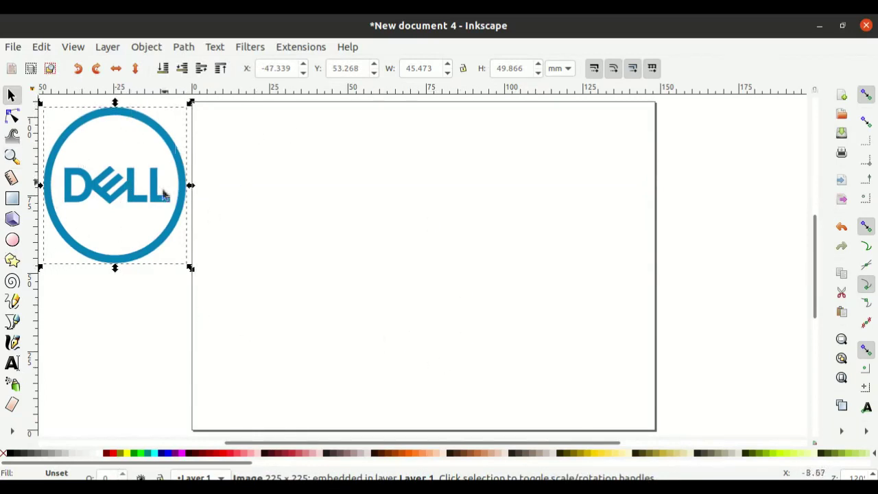
# Draw an ellipse and resize it to a 50 × 50 mm circle.
pyautogui.click(13, 240)
pyautogui.moveTo(305, 148); pyautogui.dragTo(507, 326)
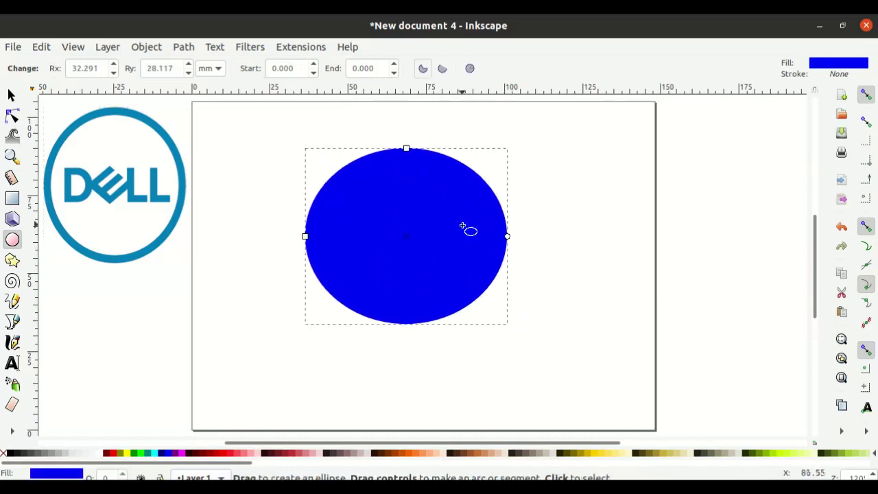
pyautogui.click(11, 95)
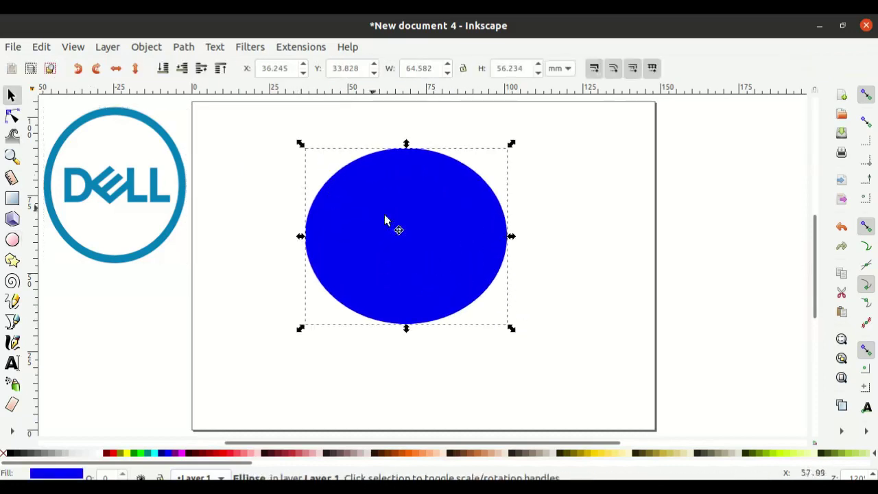
pyautogui.click(384, 220)
pyautogui.click(432, 68)
pyautogui.press('BackSpace')
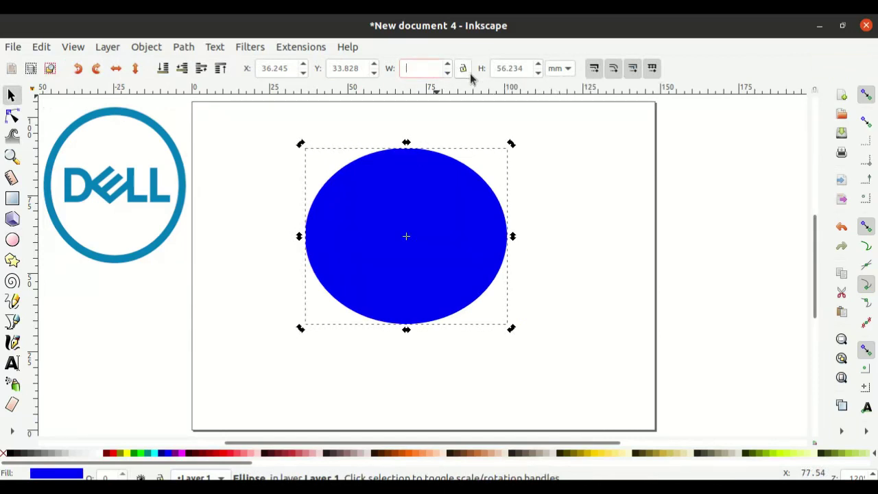
pyautogui.write('50')
pyautogui.press('Tab')
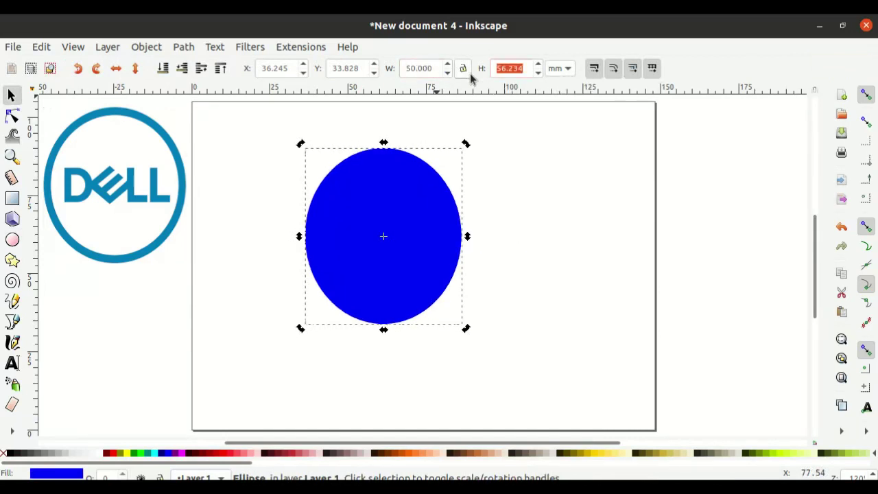
pyautogui.write('50')
pyautogui.press('Return')
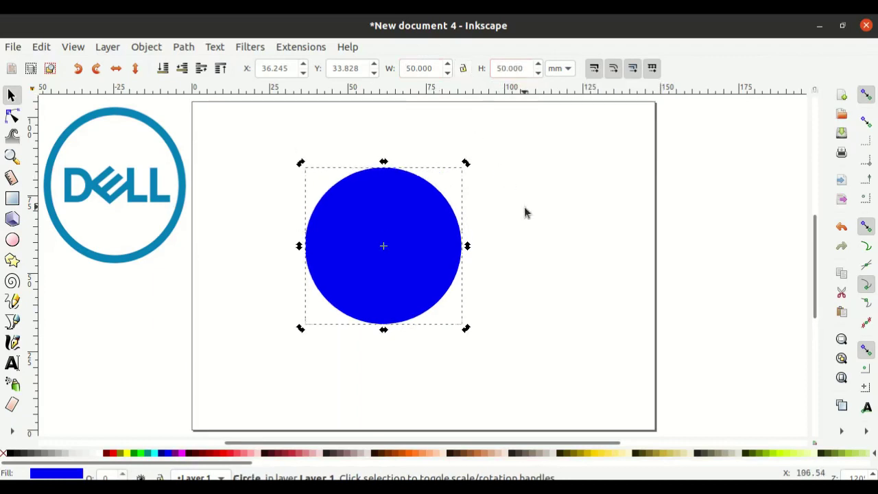
pyautogui.click(493, 315)
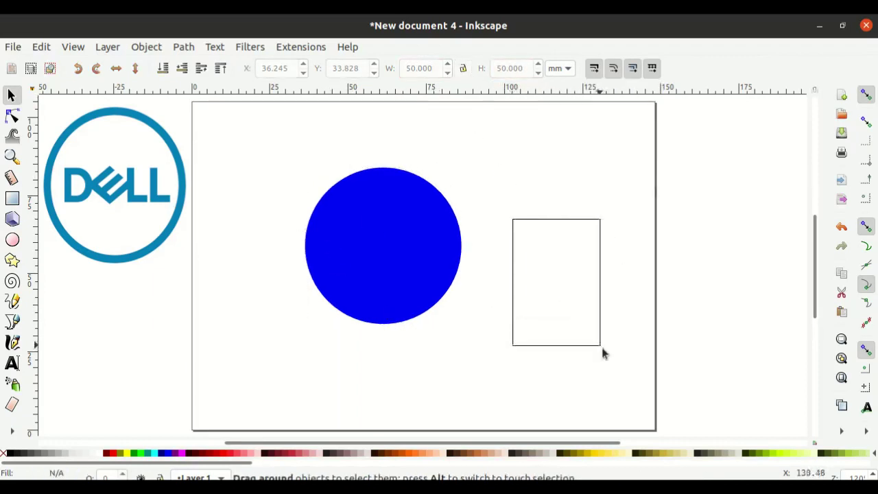
pyautogui.moveTo(512, 219); pyautogui.dragTo(601, 344)
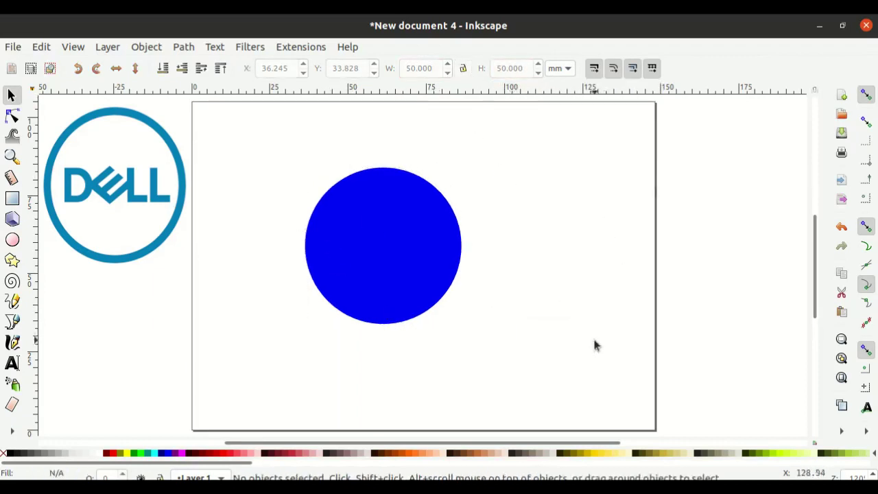
# Draw a second ellipse, make it 40 × 40 mm, and move it onto the larger circle.
pyautogui.click(12, 239)
pyautogui.moveTo(489, 198); pyautogui.dragTo(617, 305)
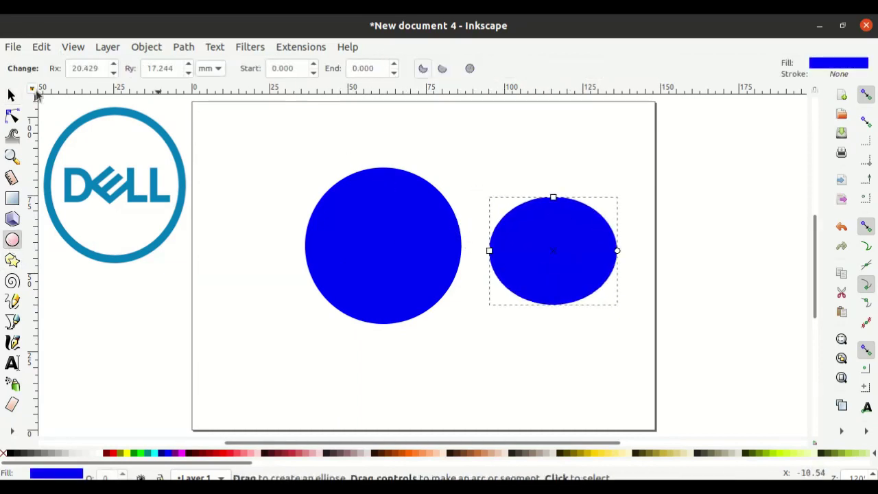
pyautogui.click(11, 95)
pyautogui.write('40')
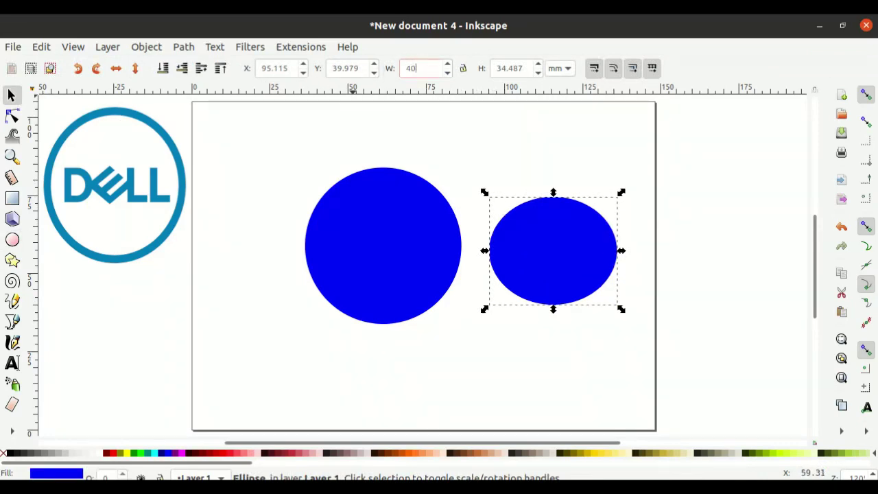
pyautogui.press('Tab')
pyautogui.write('4')
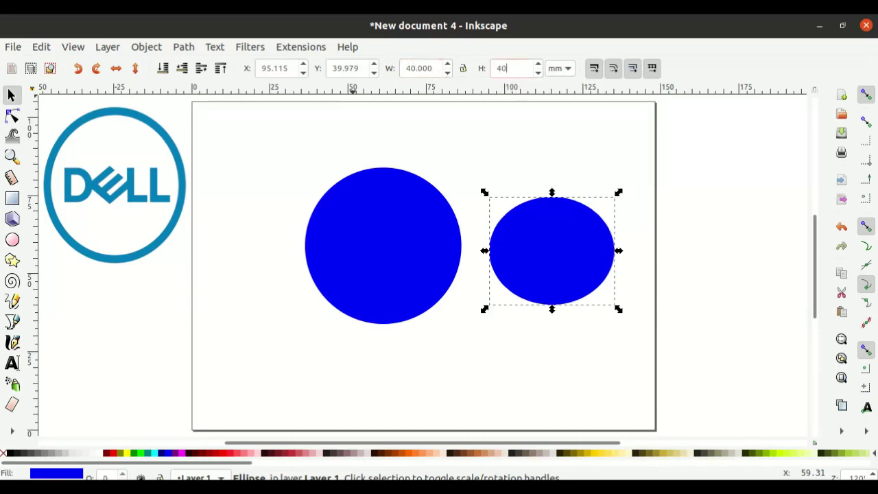
pyautogui.press('Return')
pyautogui.click(557, 346)
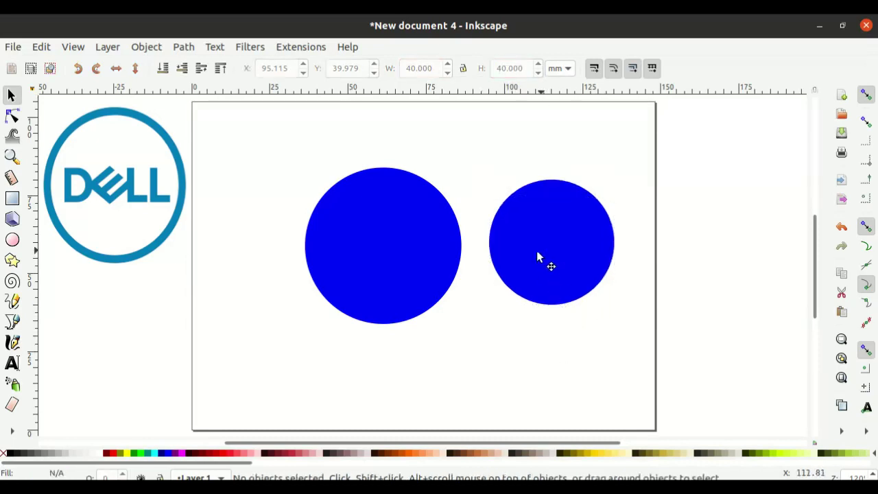
pyautogui.moveTo(537, 257)
pyautogui.mouseDown()
pyautogui.moveTo(394, 264)
pyautogui.moveTo(374, 246)
pyautogui.mouseUp()
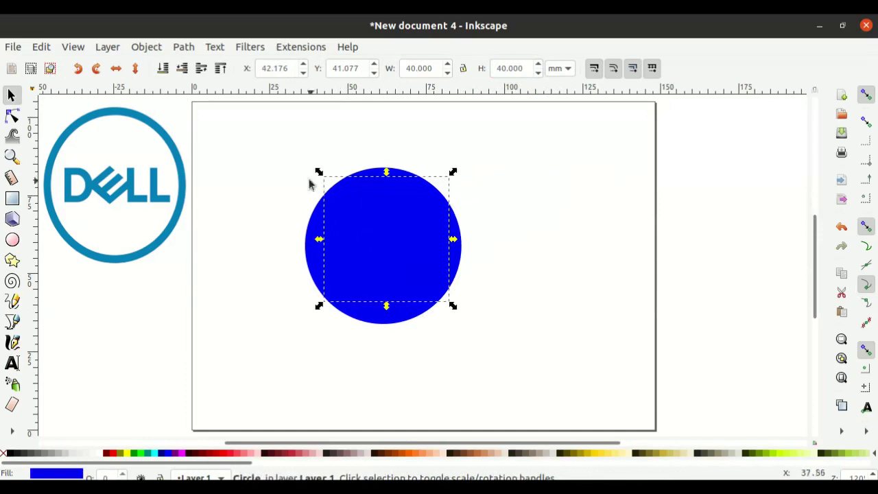
pyautogui.moveTo(289, 157); pyautogui.dragTo(469, 377)
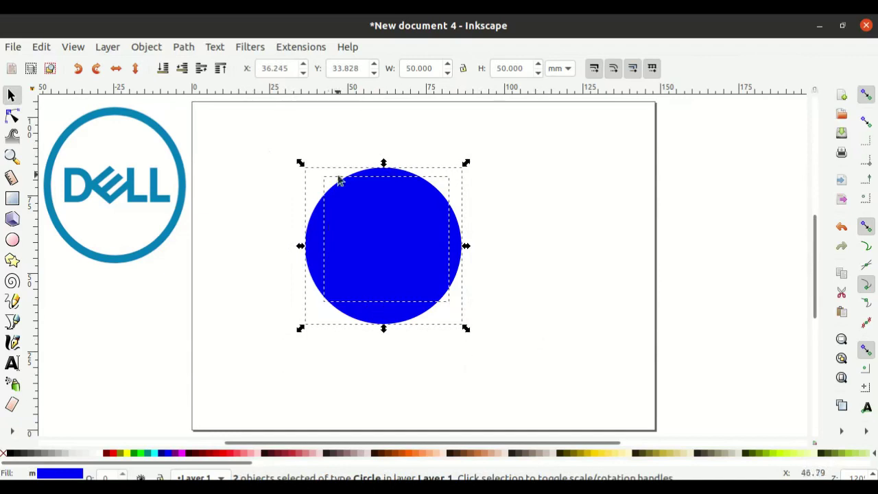
# Centre the two circles on each other vertically and horizontally using Align and Distribute.
pyautogui.click(156, 52)
pyautogui.scroll(-1, 273, 428)
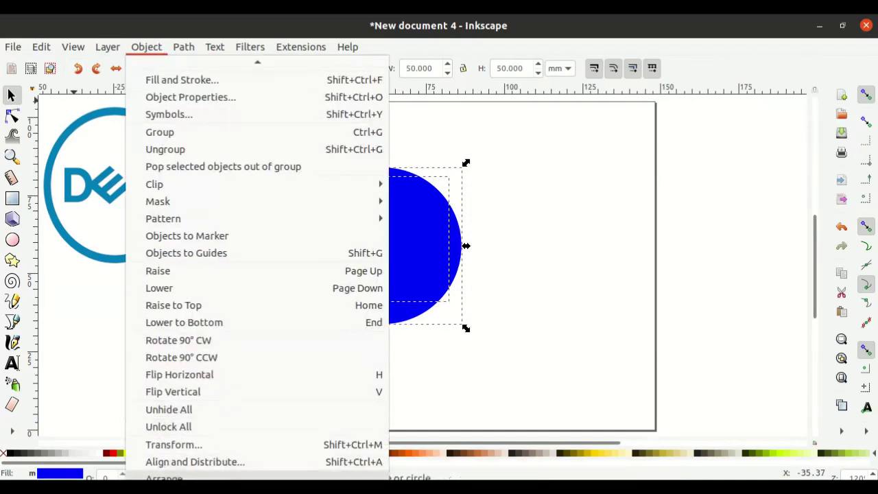
pyautogui.click(244, 465)
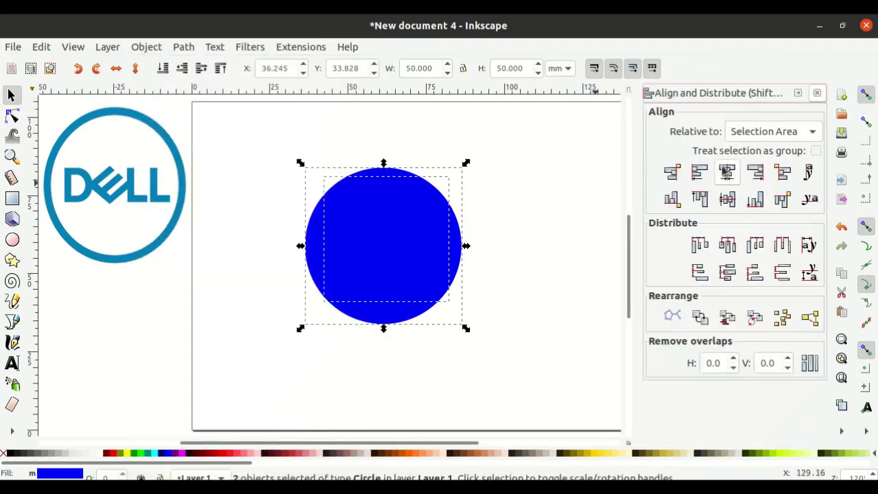
pyautogui.click(725, 173)
pyautogui.click(731, 199)
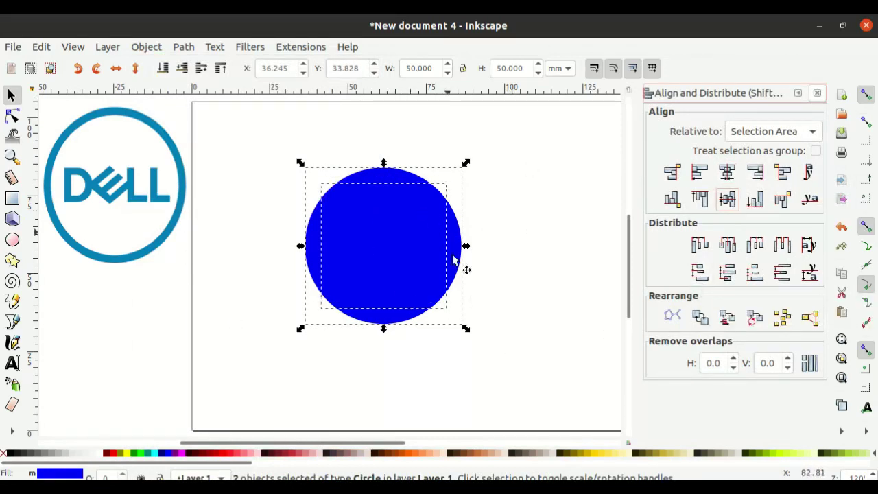
pyautogui.click(545, 255)
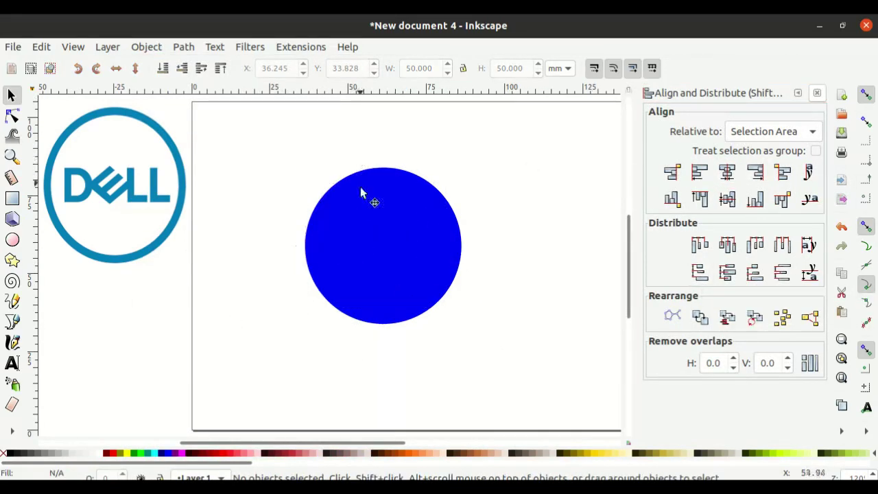
# Fill the inner circle magenta, then select both circles together.
pyautogui.click(366, 246)
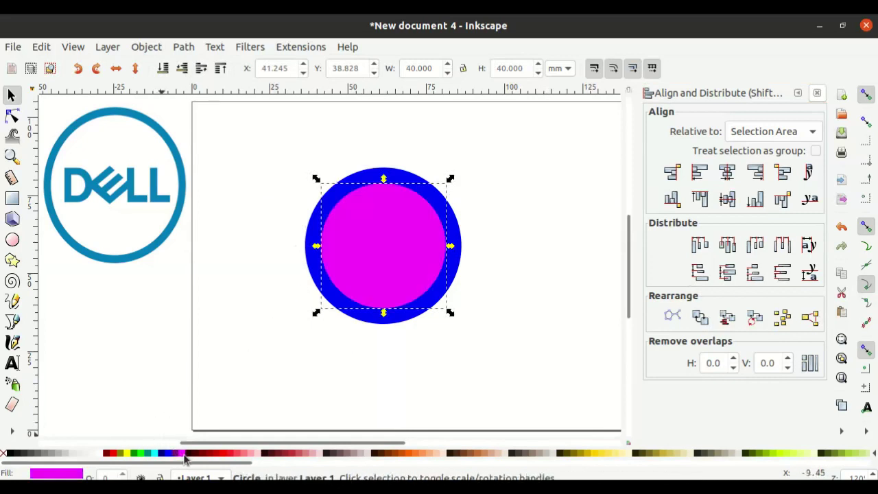
pyautogui.click(183, 454)
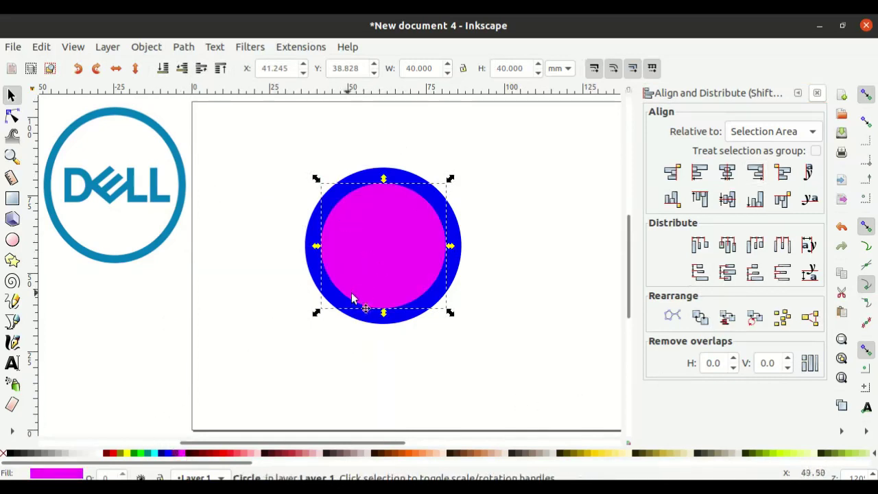
pyautogui.click(533, 282)
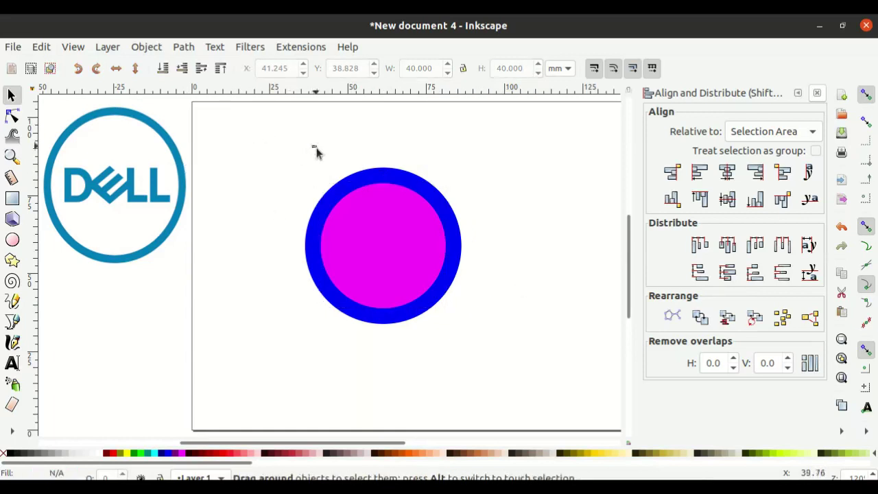
pyautogui.moveTo(312, 146); pyautogui.dragTo(509, 383)
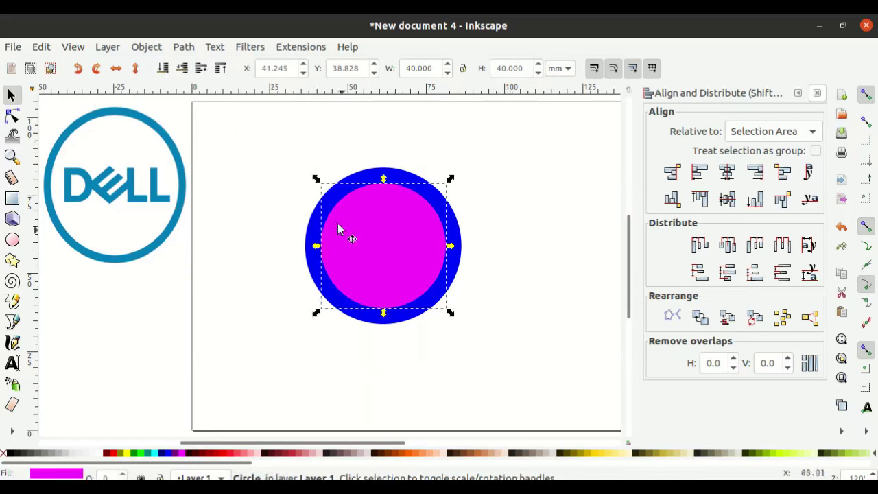
pyautogui.moveTo(244, 132)
pyautogui.mouseDown()
pyautogui.moveTo(477, 343)
pyautogui.moveTo(505, 380)
pyautogui.mouseUp()
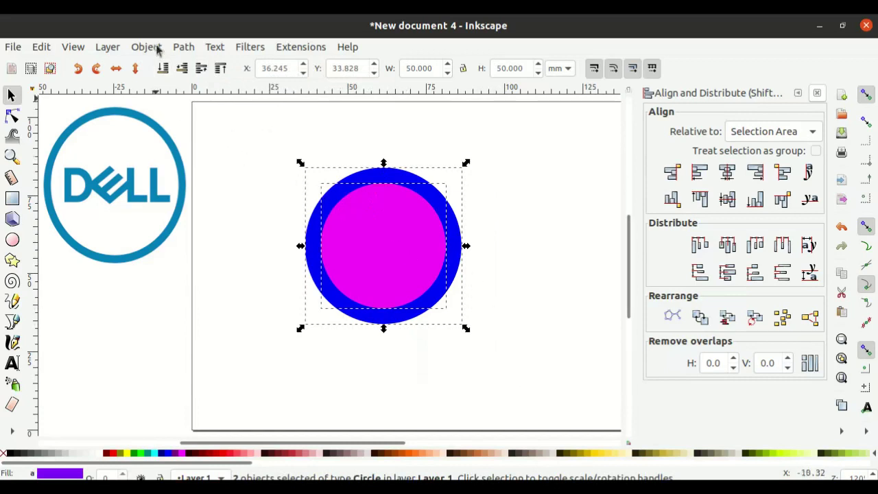
# Subtract the magenta circle from the blue one with Path > Difference.
pyautogui.click(181, 48)
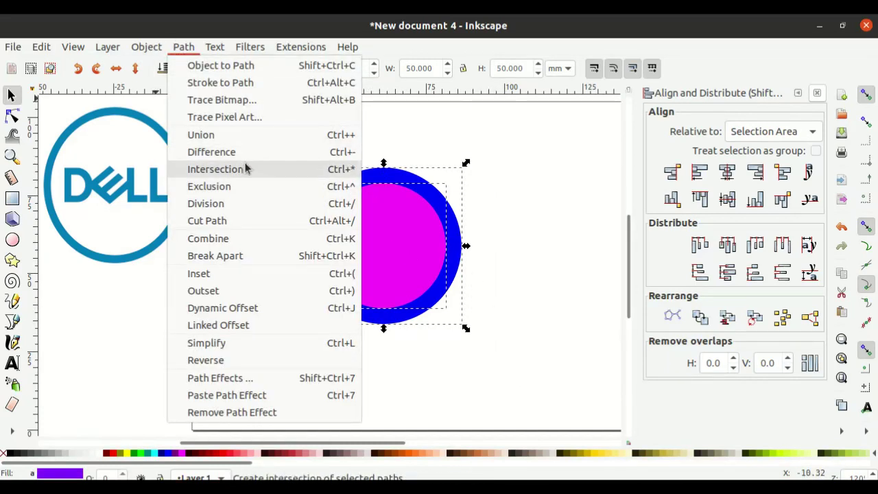
pyautogui.click(251, 151)
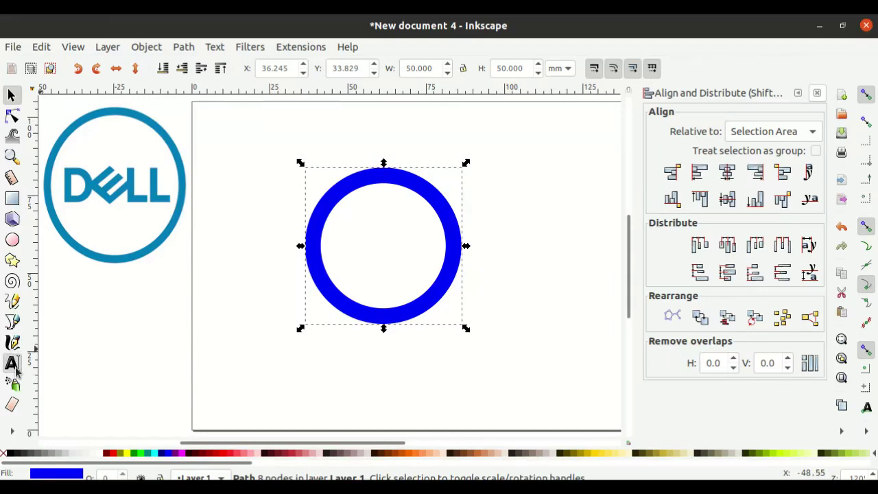
pyautogui.click(13, 364)
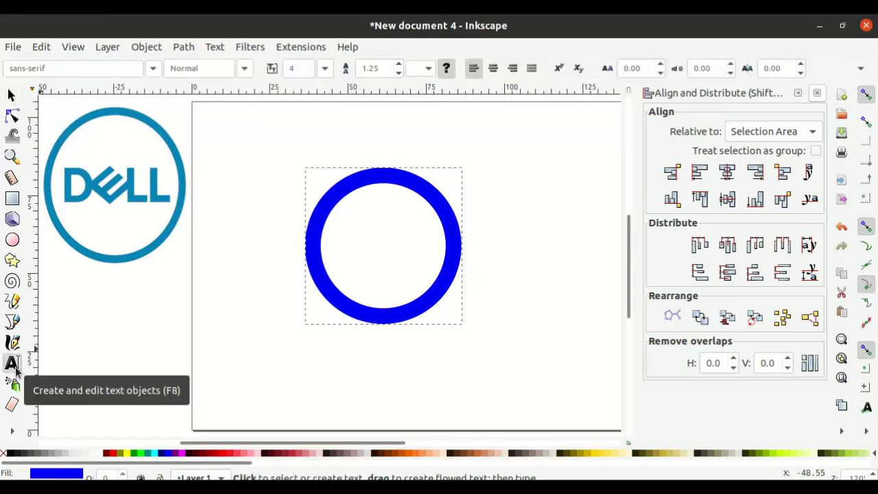
# Type 'D LL' below the ring and a separate 'E' text just above it.
pyautogui.click(278, 375)
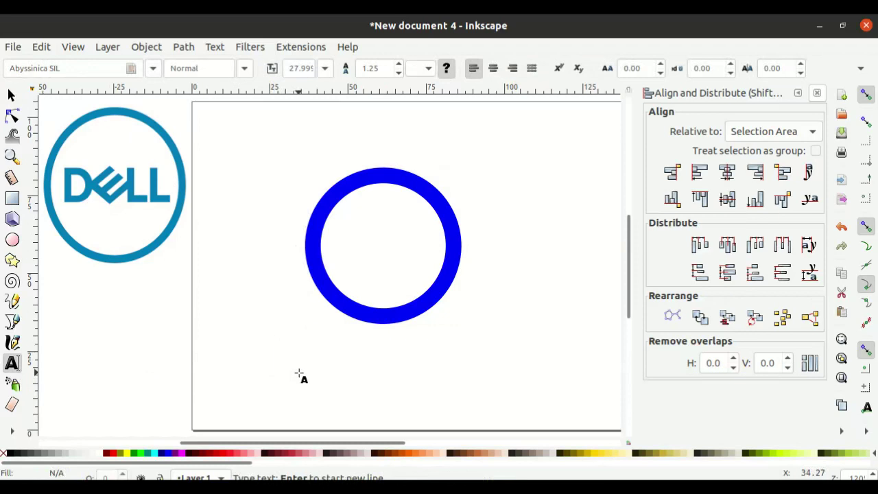
pyautogui.write('D')
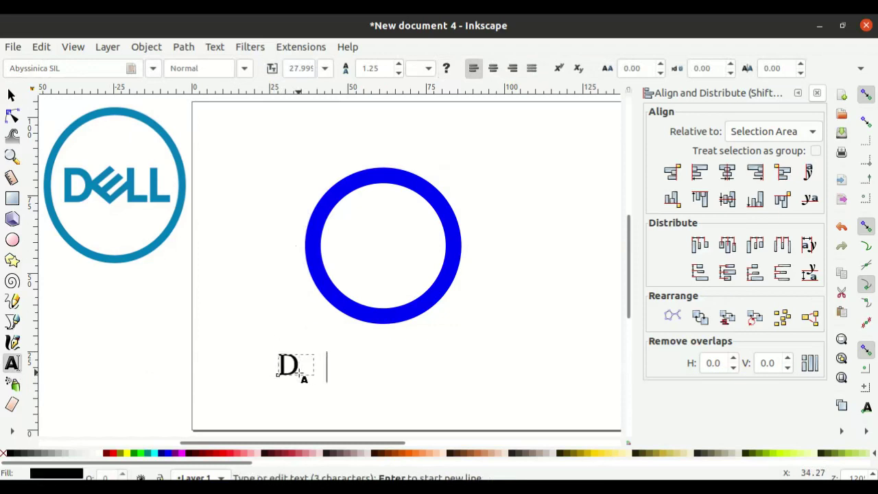
pyautogui.write('  LL')
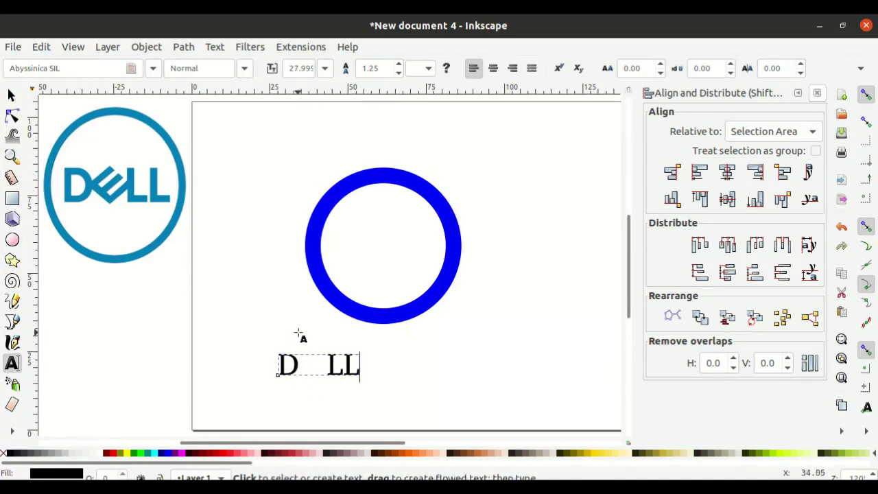
pyautogui.click(280, 316)
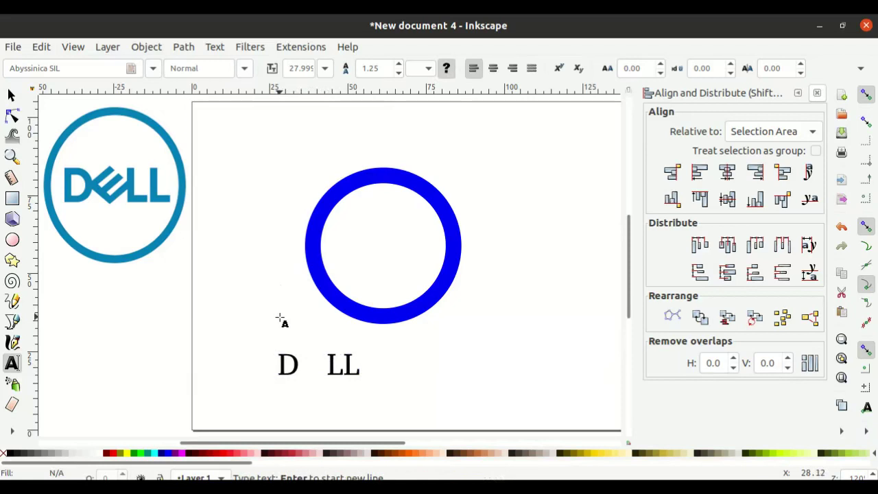
pyautogui.write('E')
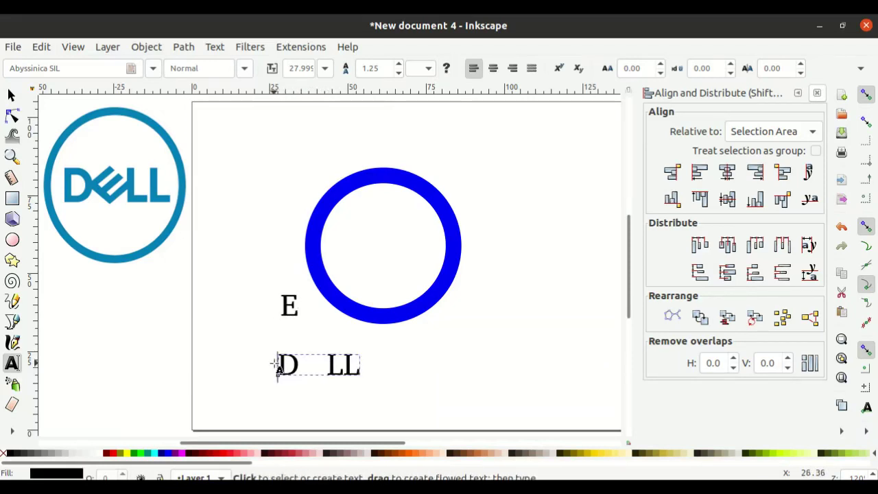
pyautogui.moveTo(277, 365); pyautogui.dragTo(372, 376)
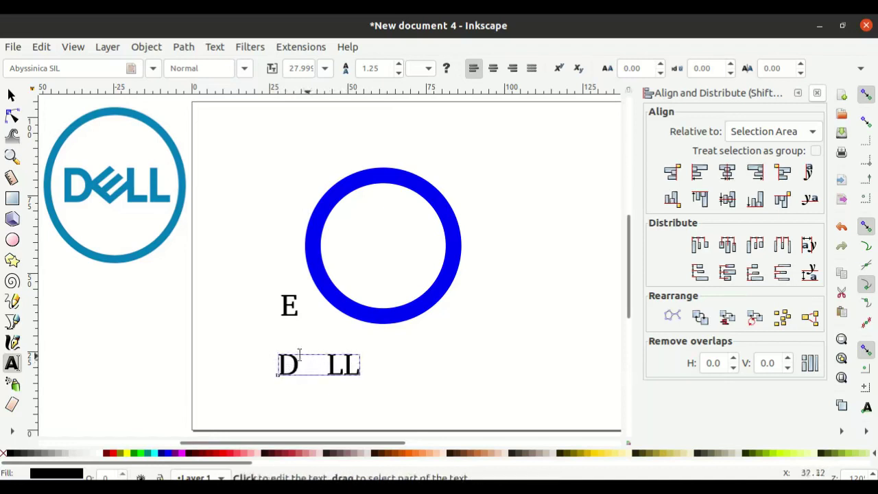
# Style the 'D LL' text as sans-serif Bold at size 40.
pyautogui.moveTo(274, 352)
pyautogui.mouseDown()
pyautogui.moveTo(337, 392)
pyautogui.moveTo(391, 396)
pyautogui.mouseUp()
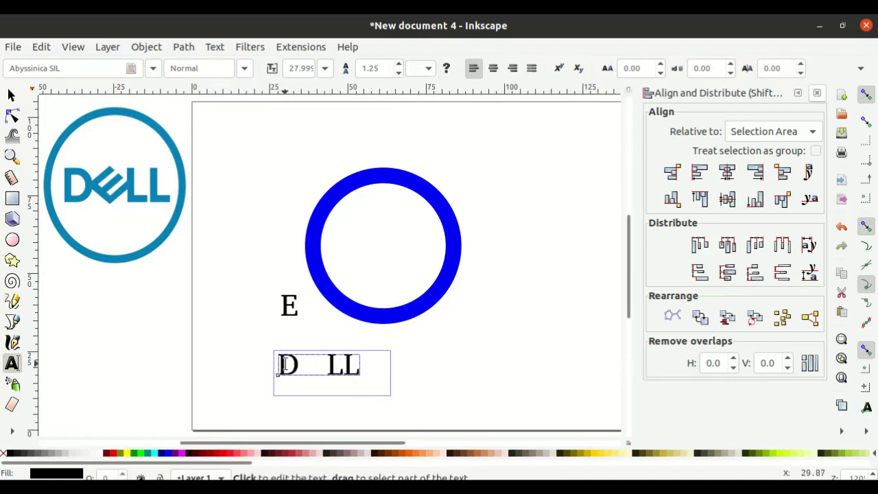
pyautogui.hotkey('ctrl', 'a')
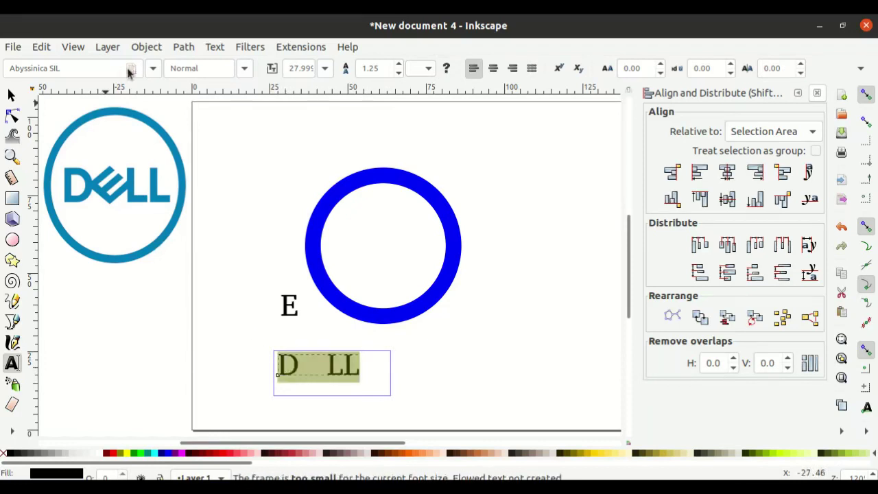
pyautogui.click(151, 71)
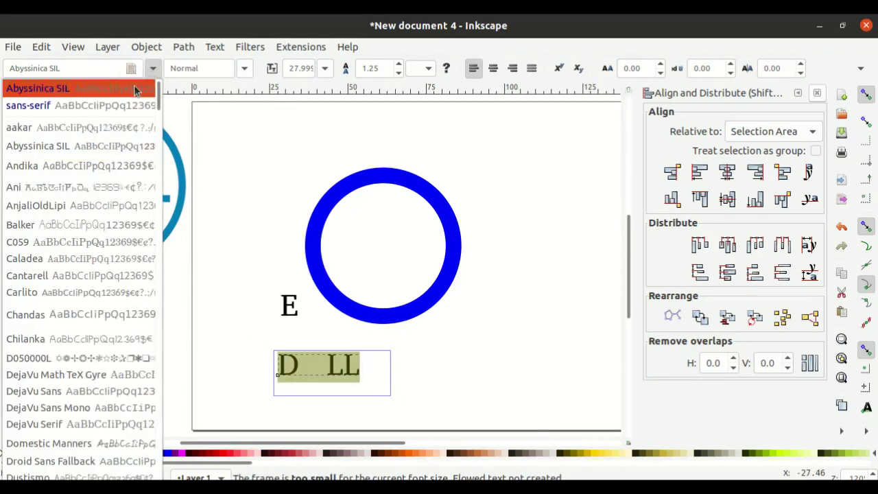
pyautogui.click(136, 90)
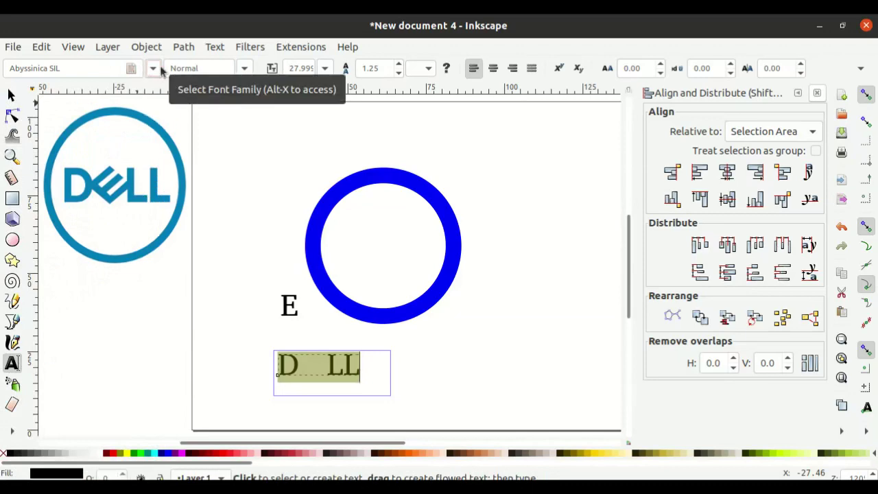
pyautogui.click(154, 69)
pyautogui.click(110, 105)
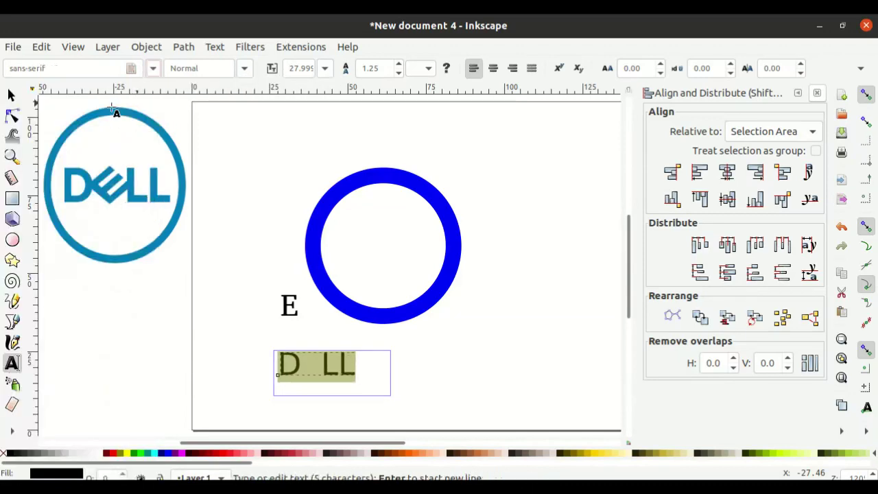
pyautogui.click(244, 70)
pyautogui.click(225, 129)
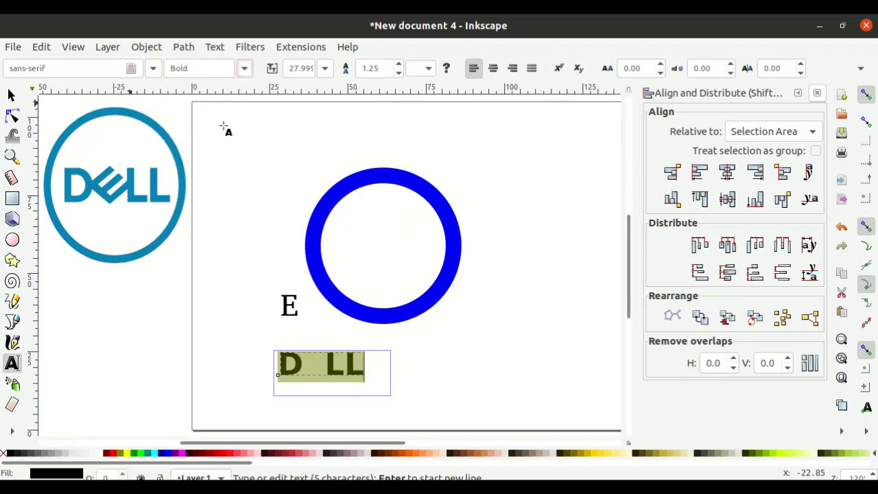
pyautogui.click(325, 70)
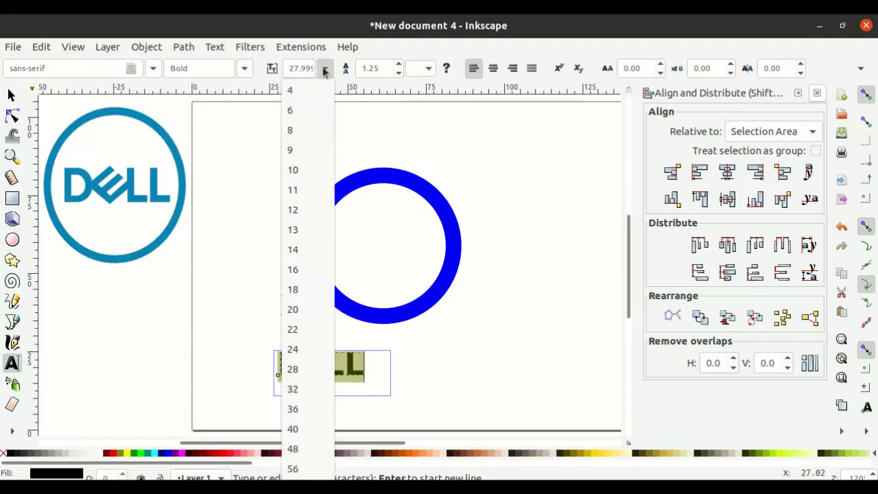
pyautogui.click(294, 429)
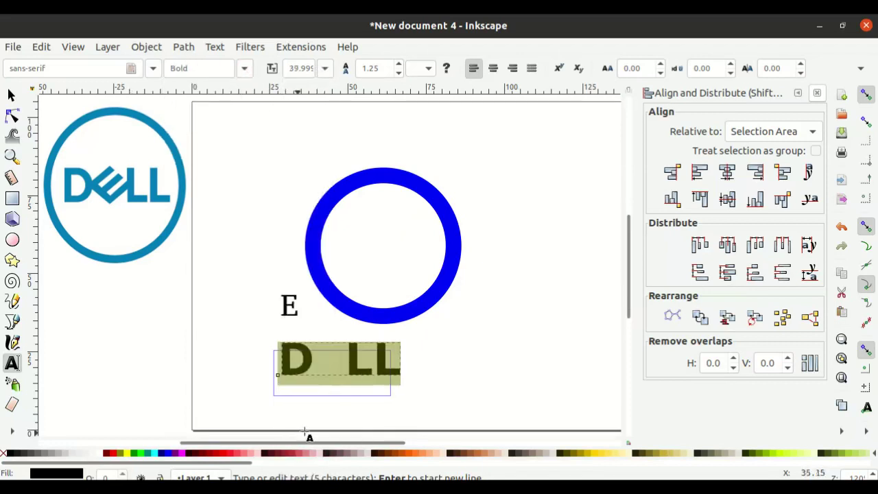
pyautogui.click(476, 349)
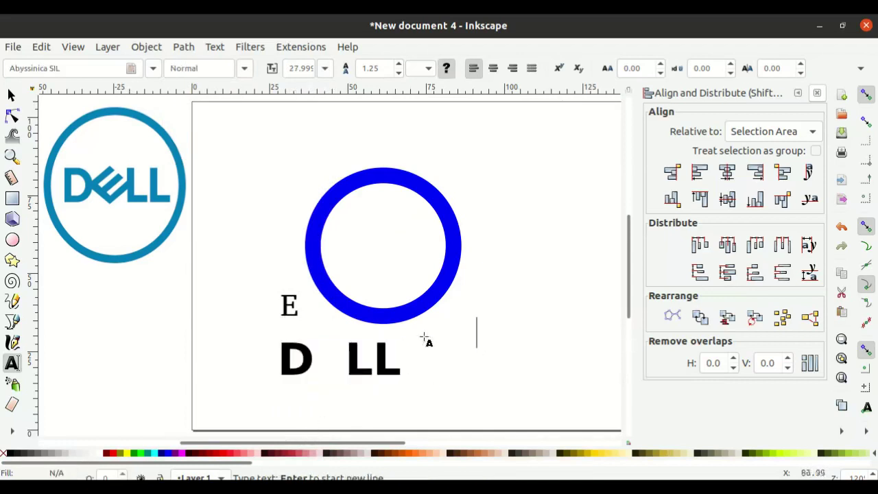
# Make the E letter bold sans-serif at size 40.
pyautogui.click(288, 304)
pyautogui.press('Escape')
pyautogui.hotkey('ctrl', 'a')
pyautogui.click(296, 310)
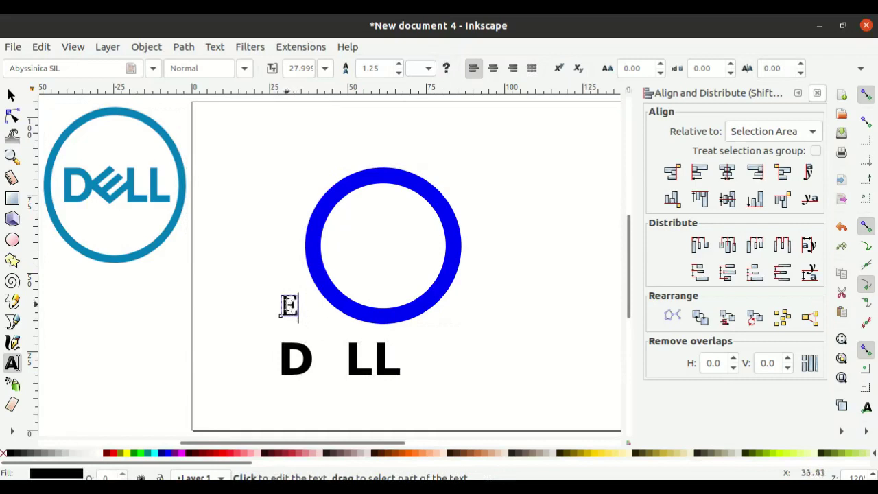
pyautogui.moveTo(288, 298); pyautogui.dragTo(304, 309)
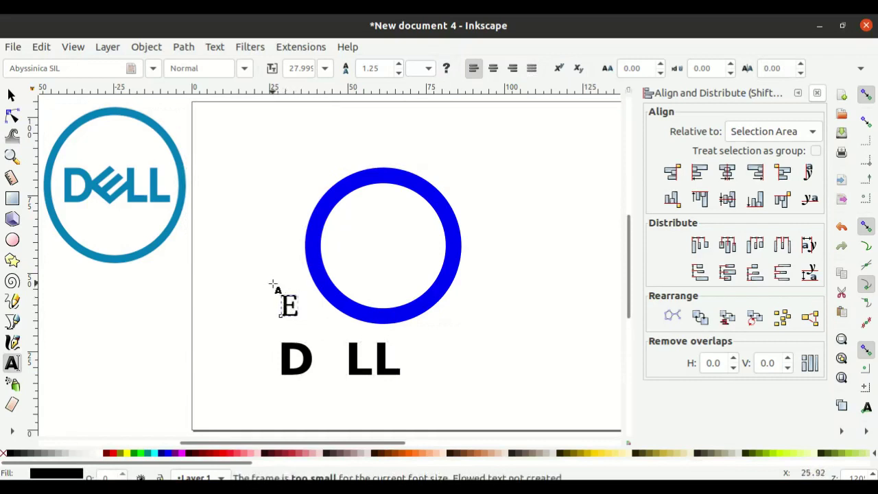
pyautogui.moveTo(273, 284)
pyautogui.mouseDown()
pyautogui.moveTo(308, 330)
pyautogui.moveTo(300, 319)
pyautogui.mouseUp()
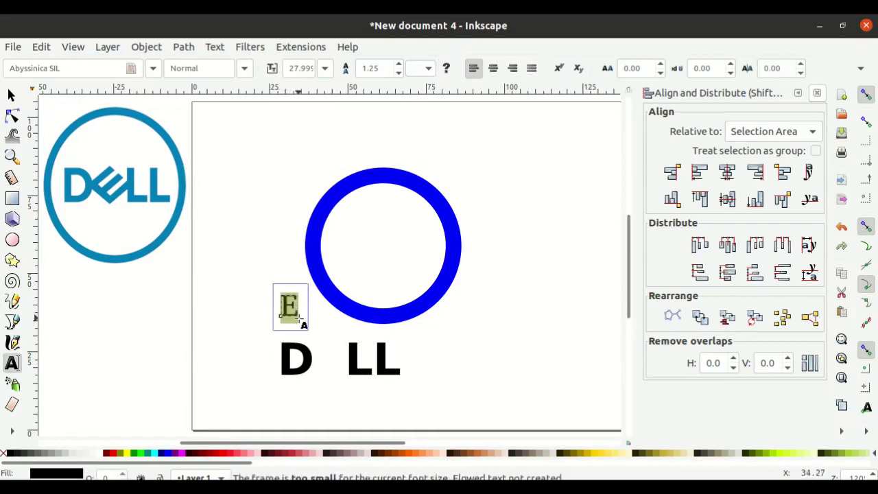
pyautogui.click(154, 69)
pyautogui.click(132, 104)
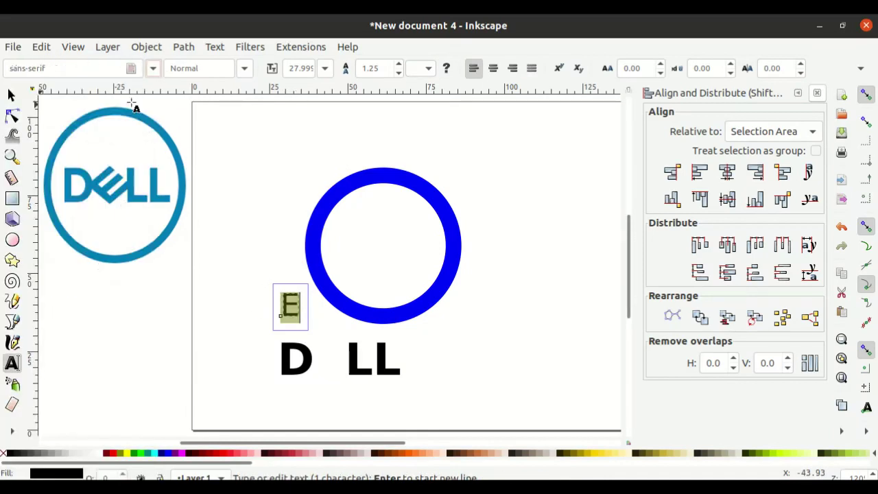
pyautogui.click(243, 69)
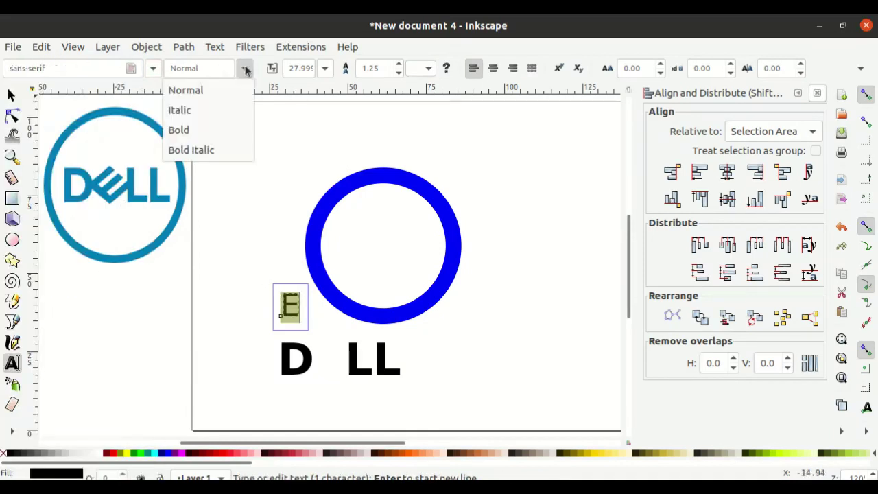
pyautogui.click(219, 132)
pyautogui.click(325, 68)
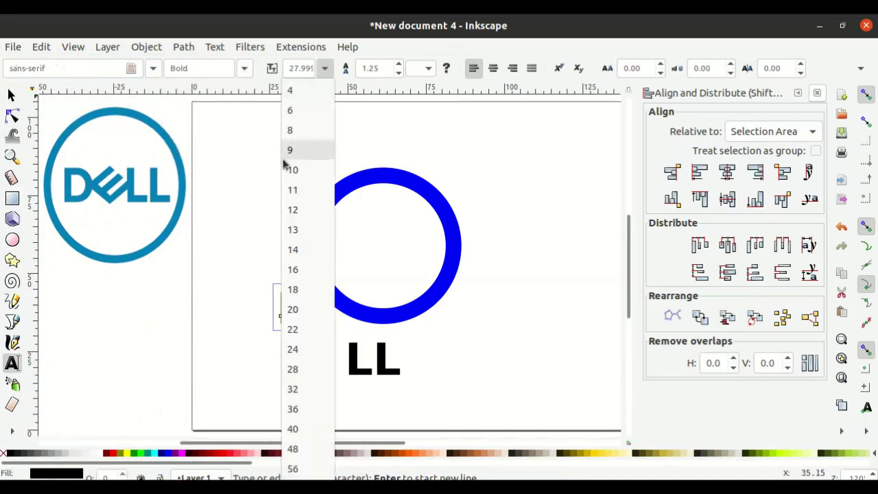
pyautogui.click(295, 429)
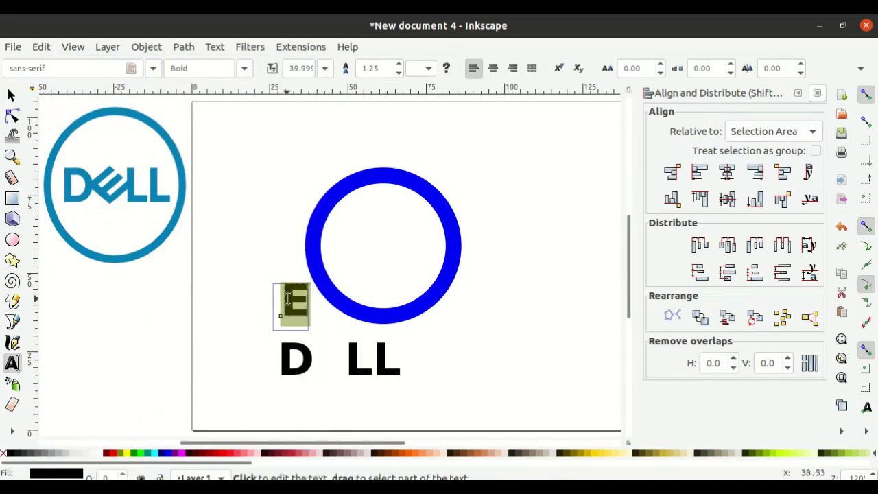
# Reselect the E character and finish editing the text.
pyautogui.click(299, 319)
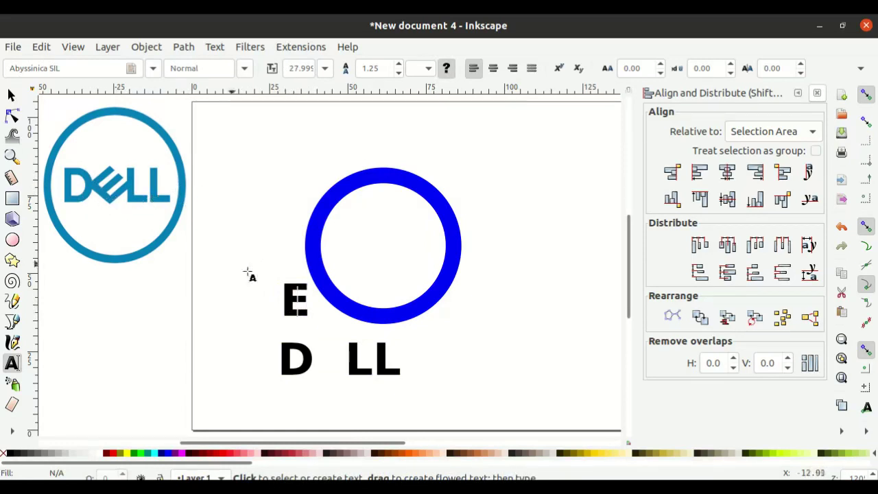
pyautogui.click(291, 302)
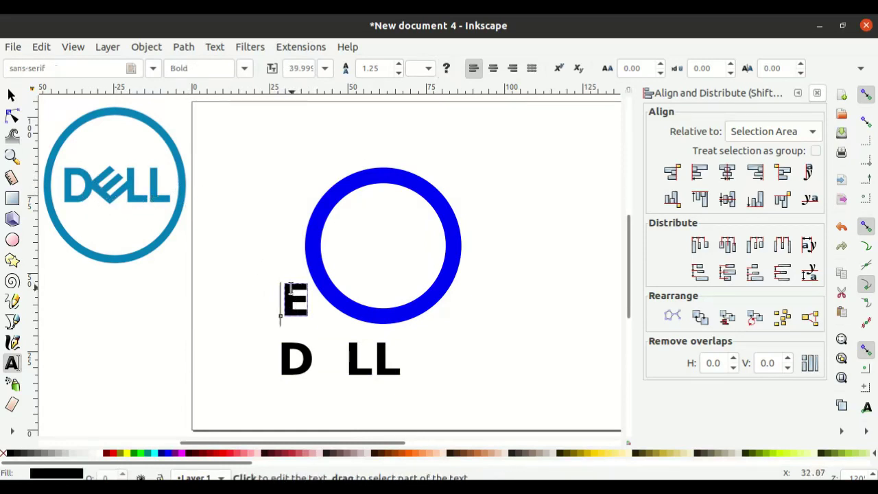
pyautogui.moveTo(276, 285); pyautogui.dragTo(334, 323)
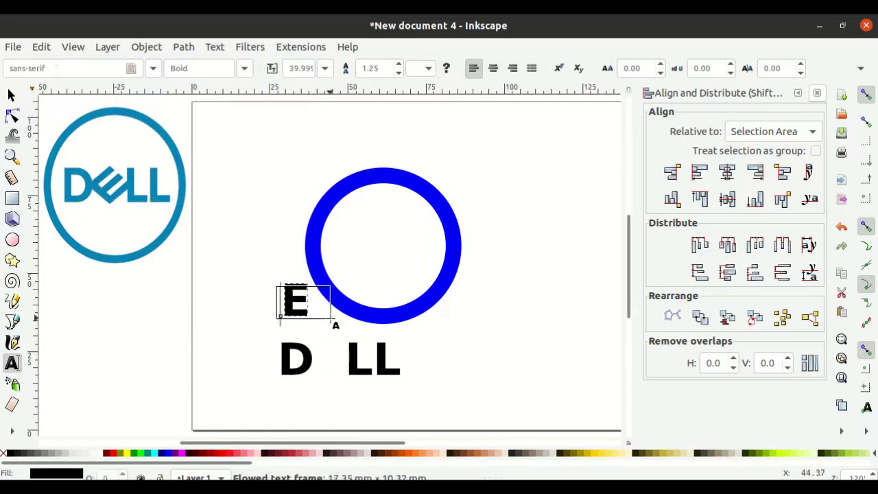
pyautogui.click(296, 303)
pyautogui.moveTo(280, 302); pyautogui.dragTo(310, 302)
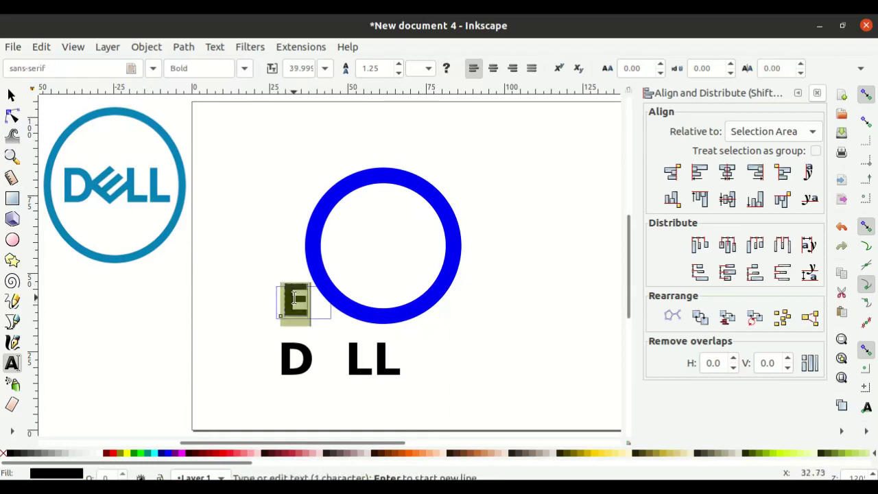
pyautogui.click(11, 95)
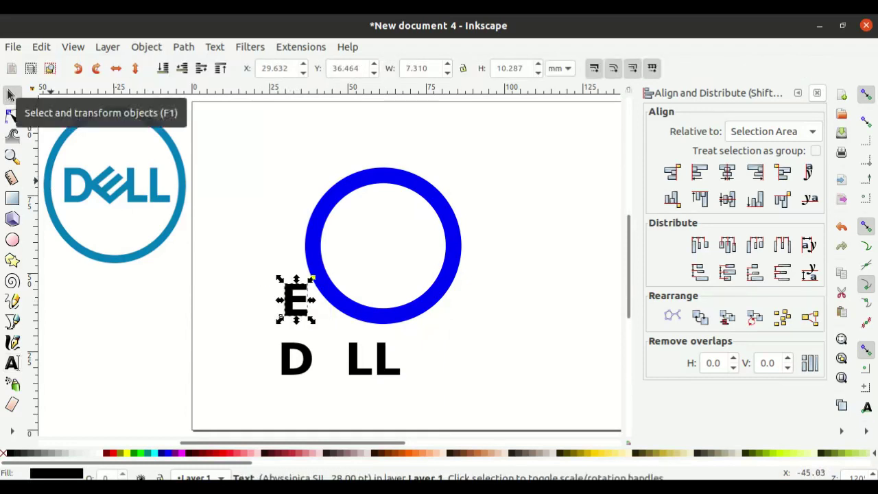
# Tilt the E about 30 degrees, enlarge it slightly and nudge it between D and LL.
pyautogui.click(307, 320)
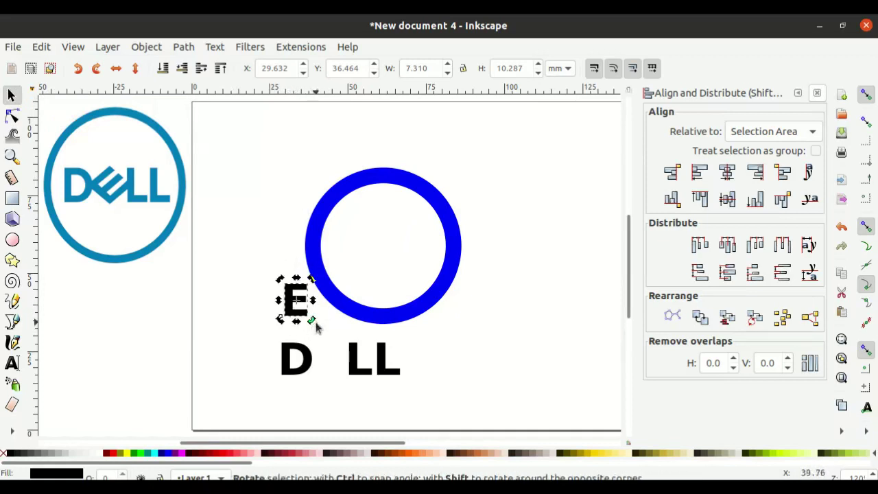
pyautogui.moveTo(312, 328)
pyautogui.mouseDown()
pyautogui.moveTo(318, 318)
pyautogui.moveTo(324, 371)
pyautogui.mouseUp()
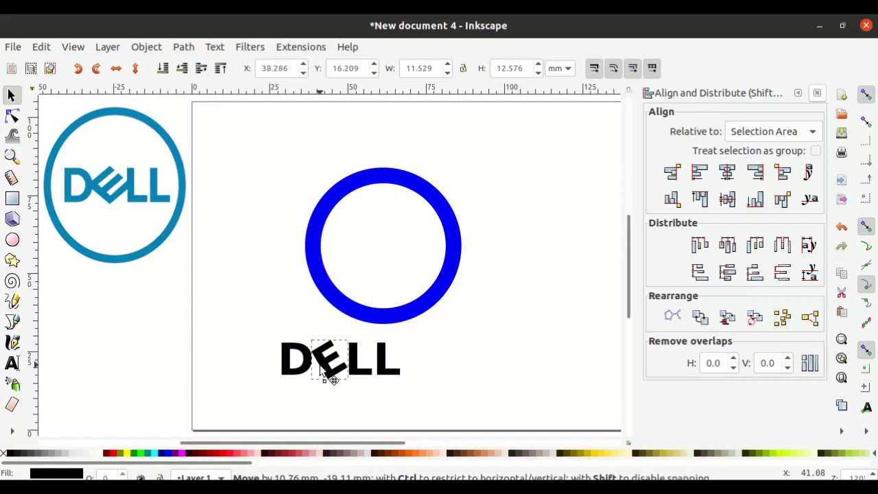
pyautogui.click(327, 373)
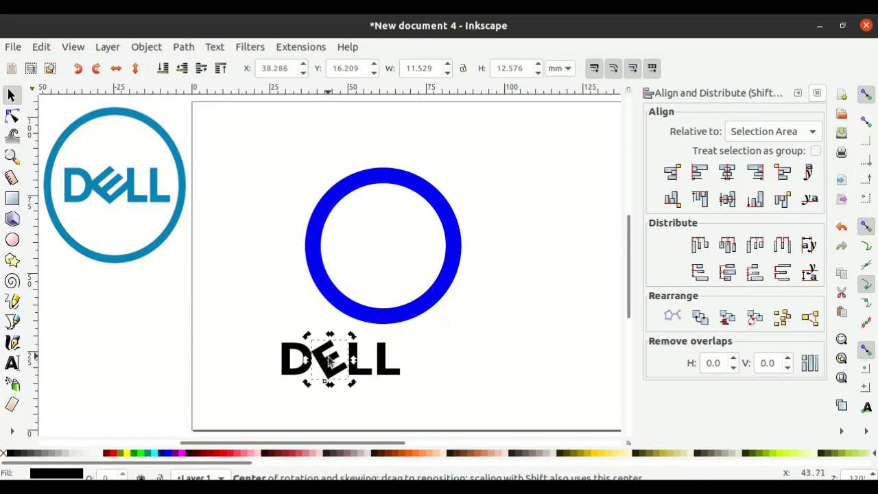
pyautogui.click(327, 363)
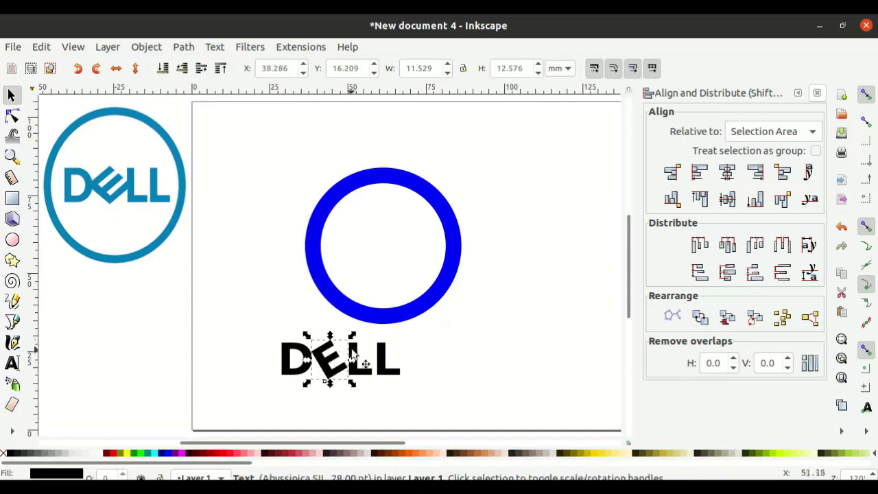
pyautogui.moveTo(353, 338); pyautogui.dragTo(356, 336)
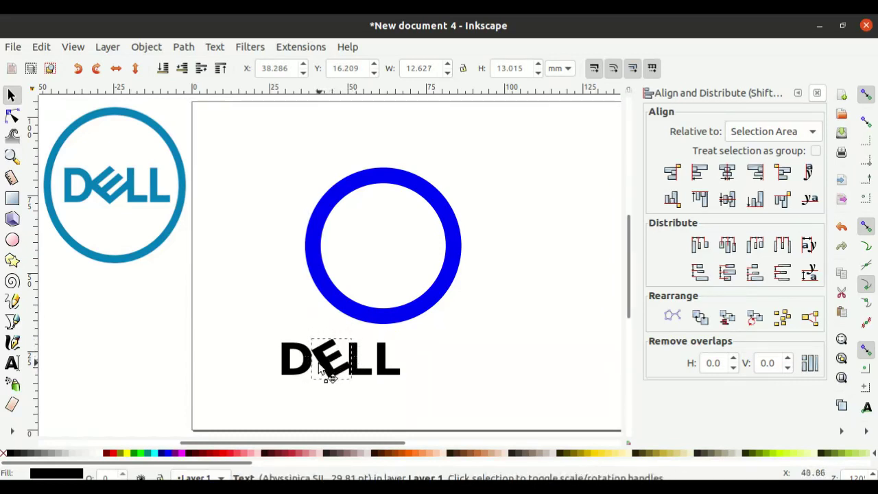
pyautogui.moveTo(321, 367); pyautogui.dragTo(320, 370)
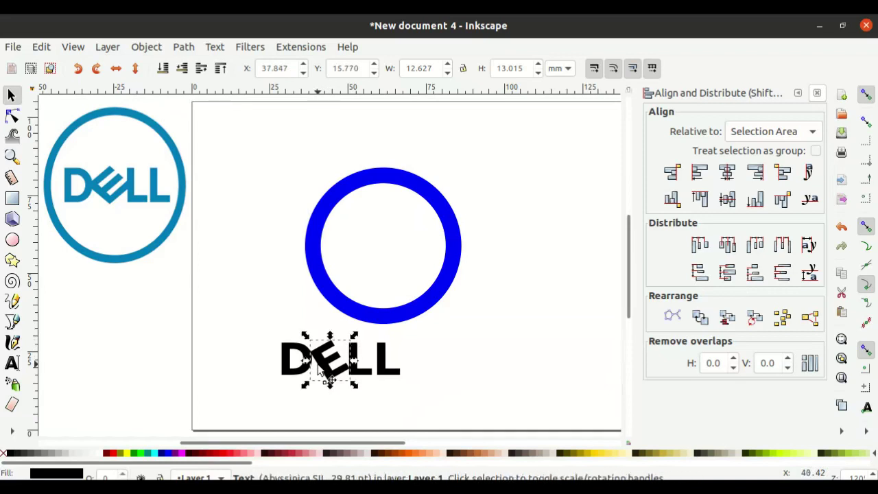
# Tilt the E a little further and select both parts of the DELL lettering.
pyautogui.click(346, 386)
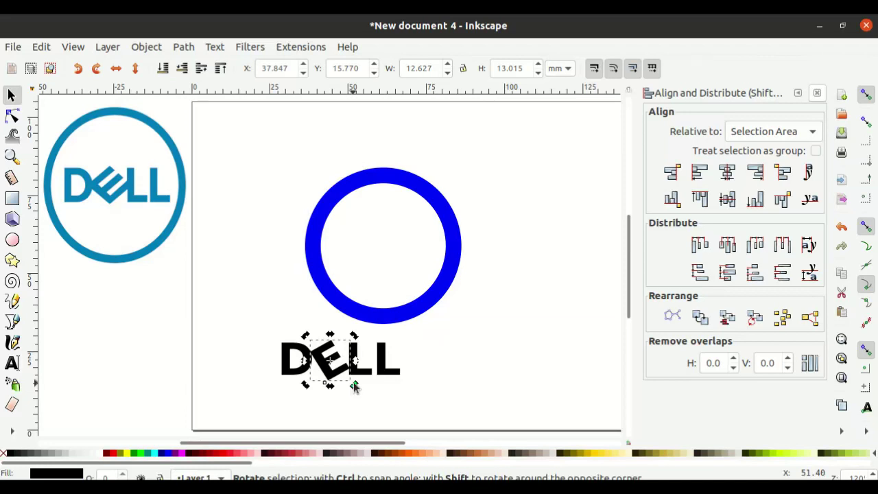
pyautogui.moveTo(354, 386); pyautogui.dragTo(354, 386)
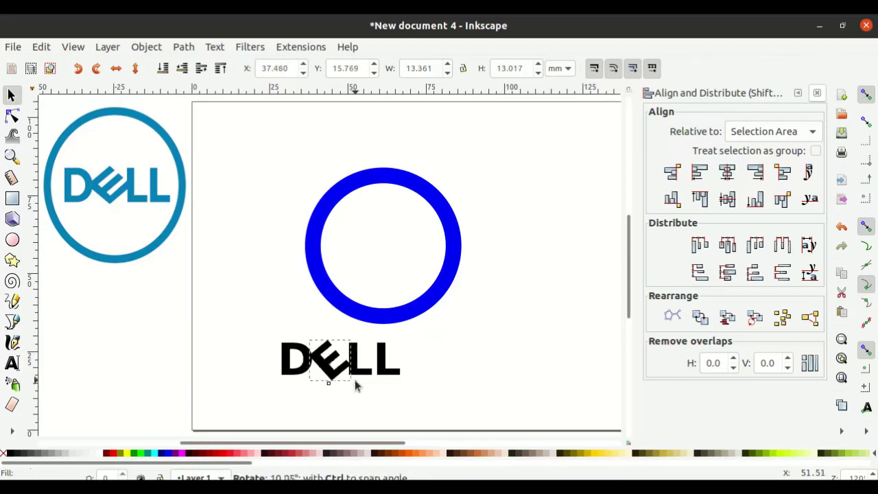
pyautogui.click(458, 356)
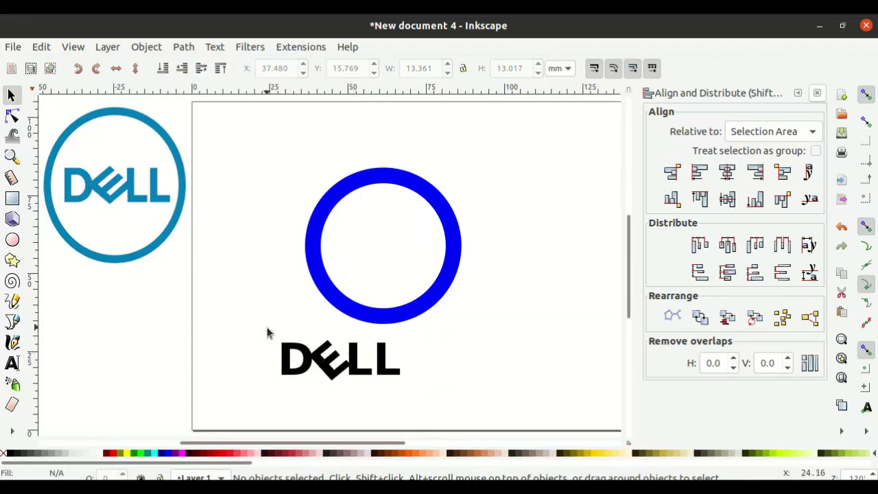
pyautogui.moveTo(267, 332); pyautogui.dragTo(420, 407)
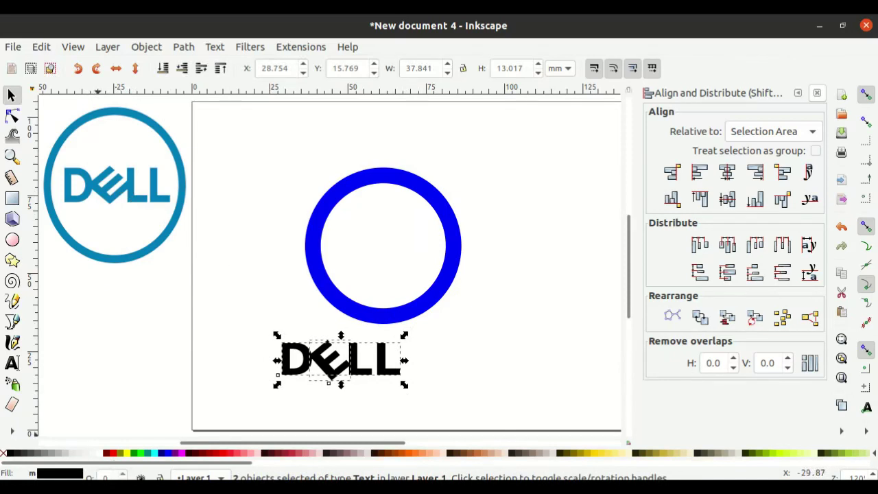
# Eyedrop the reference logo's teal (007db8ff) onto the DELL lettering and then the ring.
pyautogui.click(67, 474)
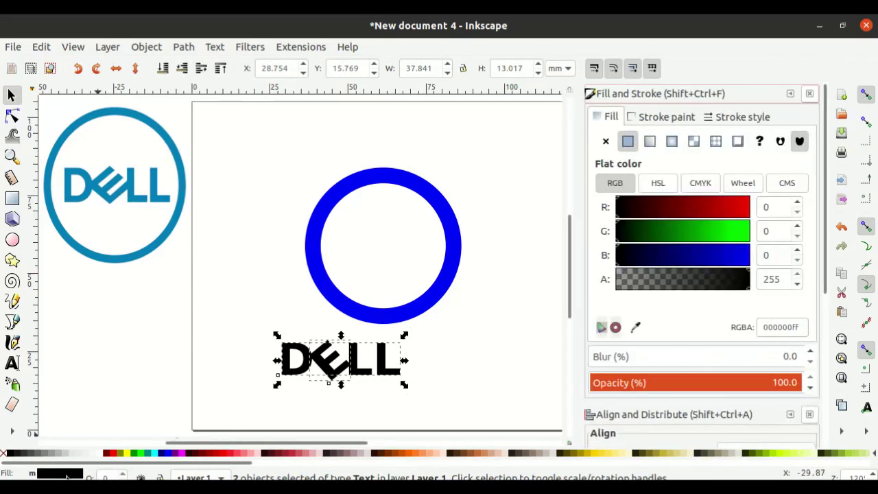
pyautogui.click(636, 328)
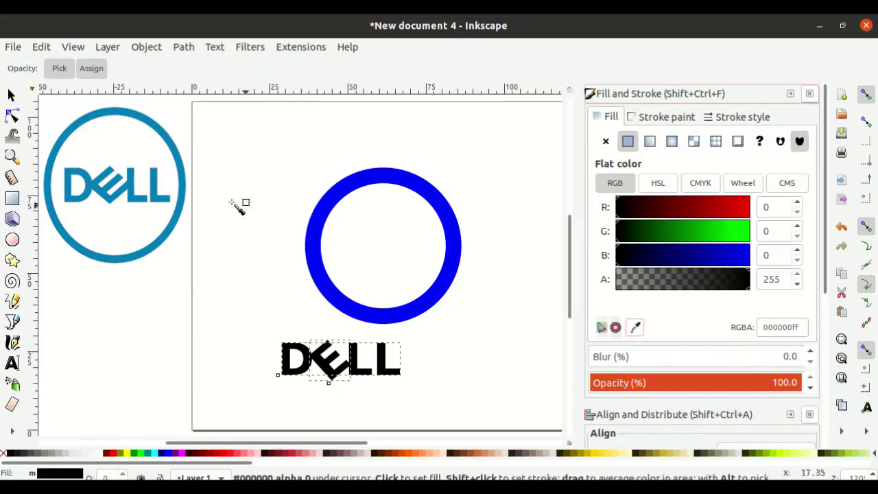
pyautogui.click(95, 186)
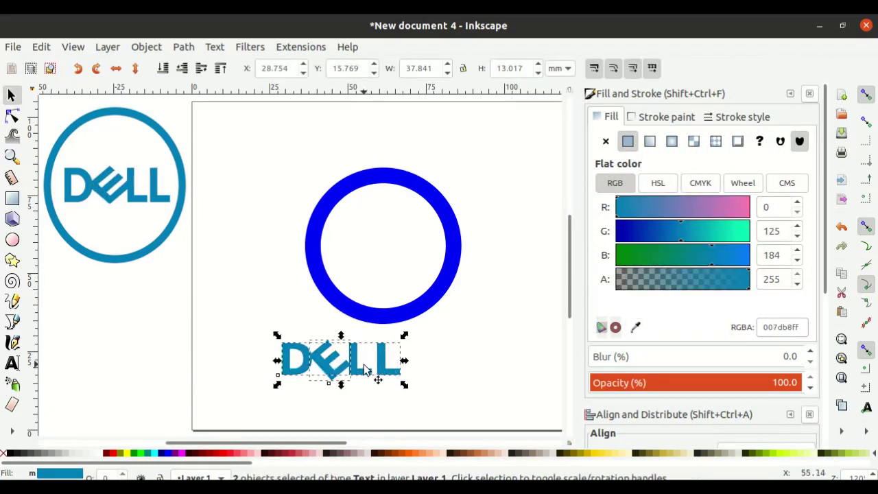
pyautogui.click(334, 302)
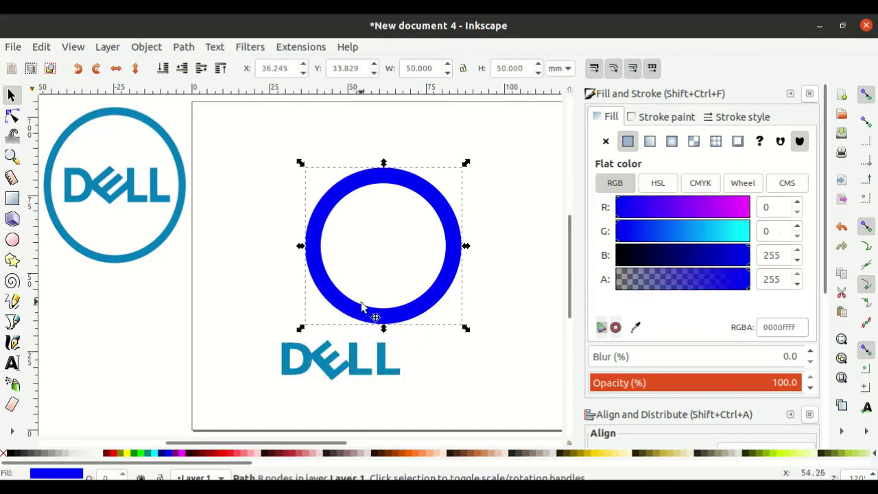
pyautogui.click(635, 328)
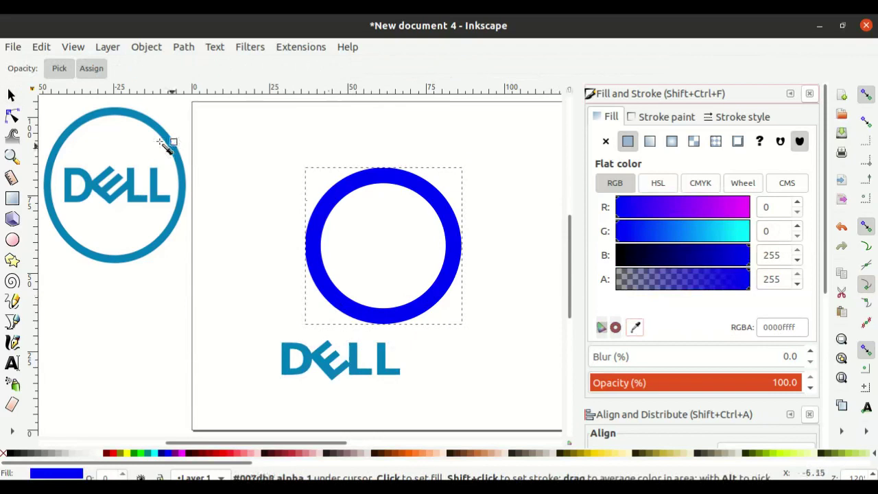
pyautogui.click(88, 118)
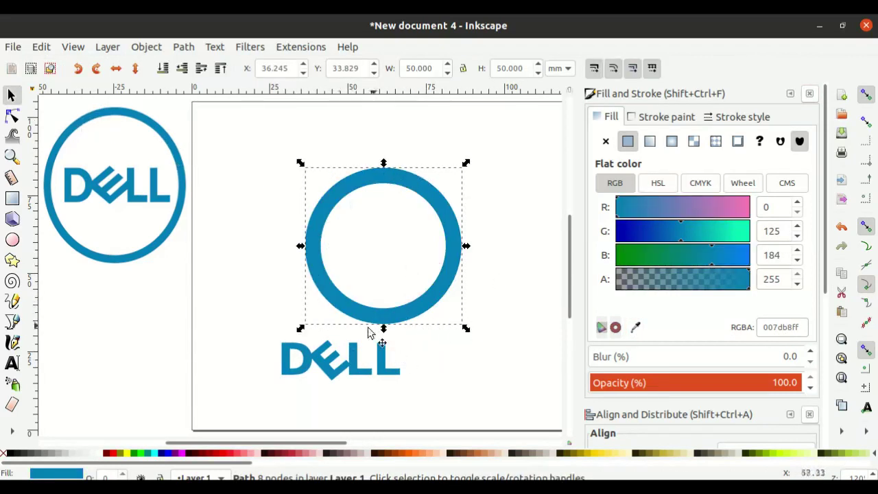
# Centre the DELL lettering inside the teal ring, narrowing it to 35.644 × 13.237 mm.
pyautogui.click(358, 401)
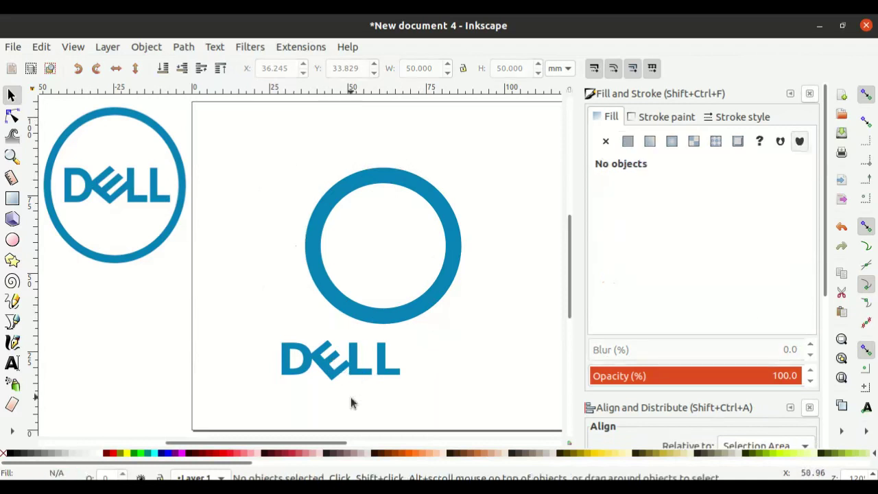
pyautogui.moveTo(240, 320); pyautogui.dragTo(441, 407)
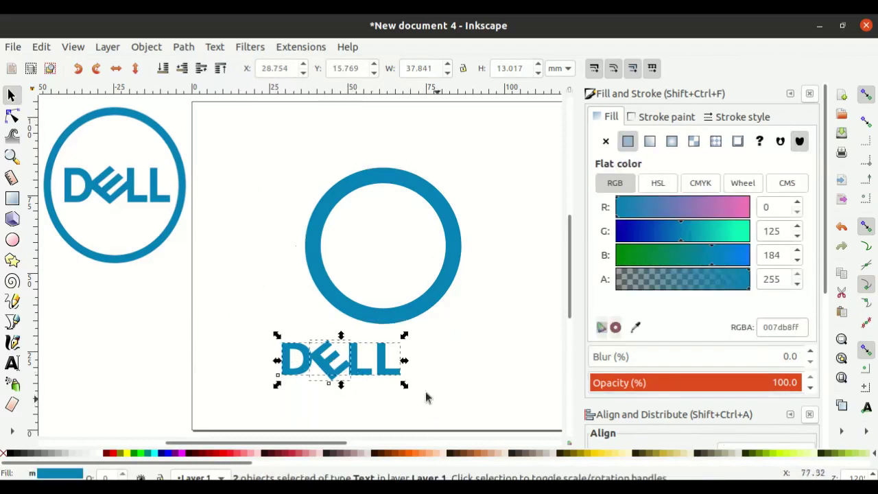
pyautogui.moveTo(335, 367); pyautogui.dragTo(379, 250)
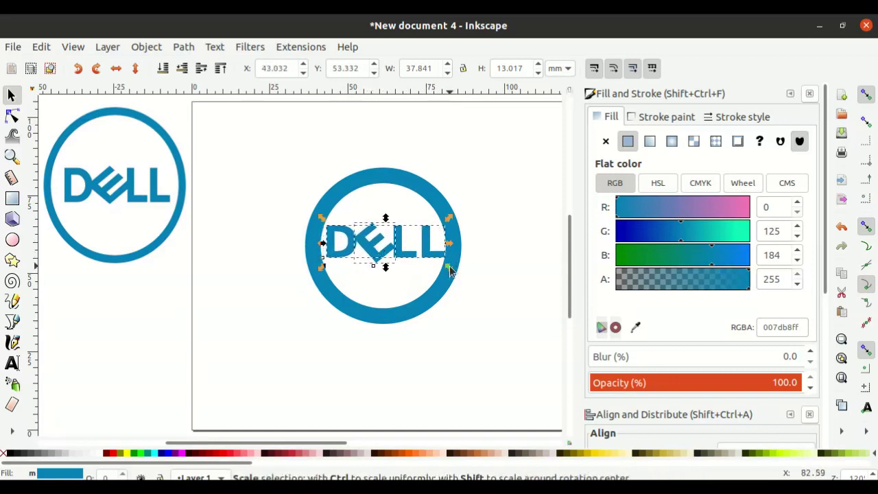
pyautogui.moveTo(450, 271); pyautogui.dragTo(412, 244)
pyautogui.click(416, 256)
pyautogui.click(465, 338)
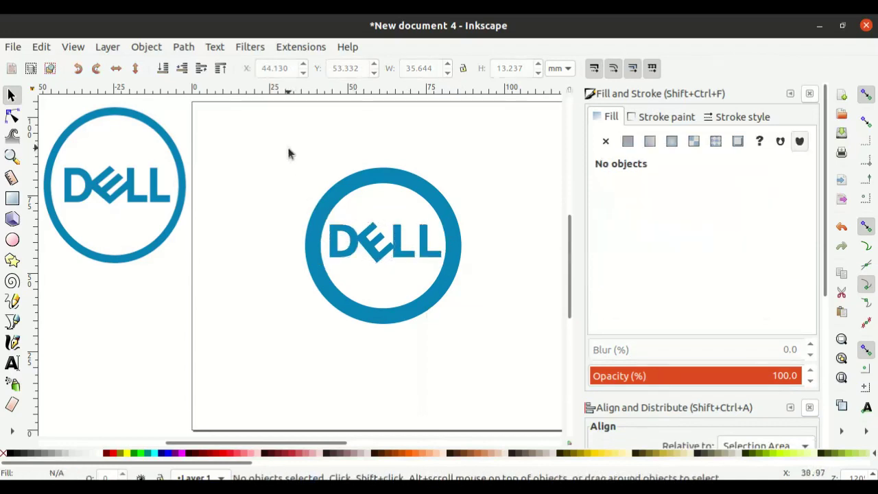
pyautogui.moveTo(288, 149); pyautogui.dragTo(493, 362)
# Group the ring and DELL lettering into one 50 × 50 mm logo object.
pyautogui.click(145, 49)
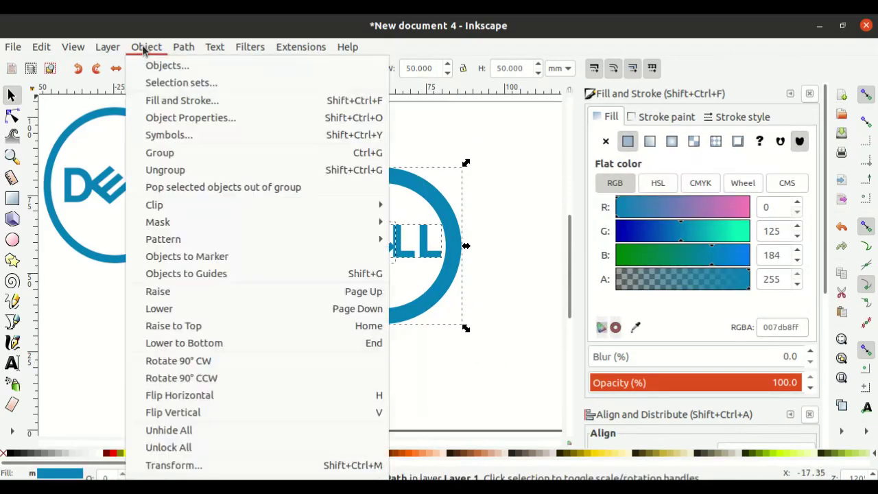
pyautogui.click(180, 152)
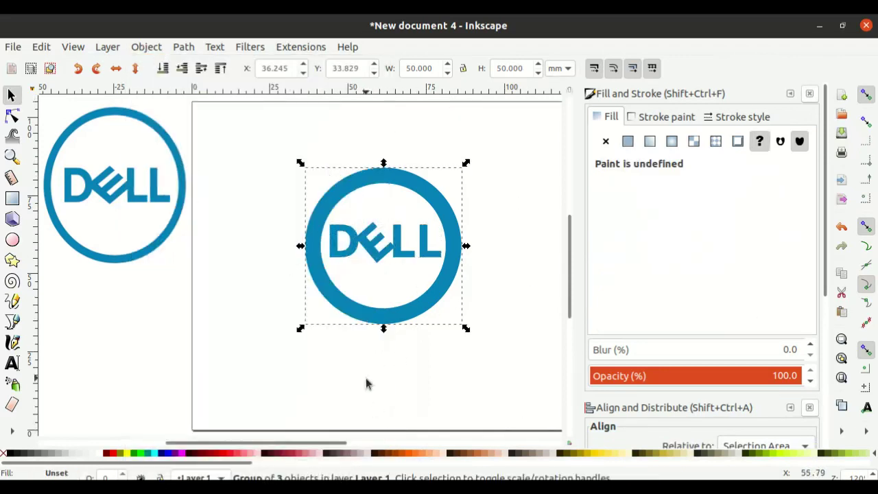